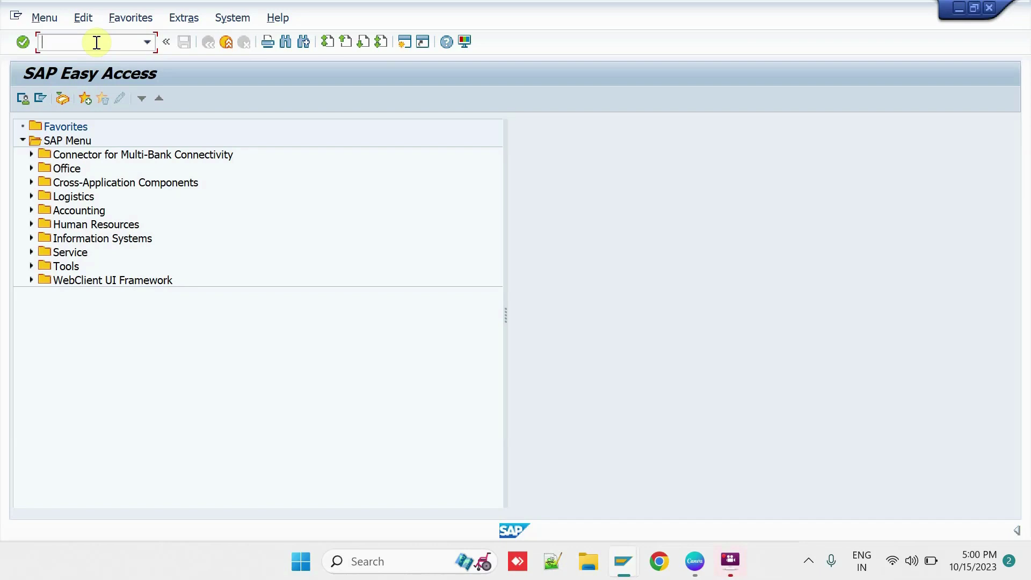
Run WCOCO and create a condition contract of type 0CS1 Commission External: Billing Document
type("wcoco")
key("Caps_Lock")
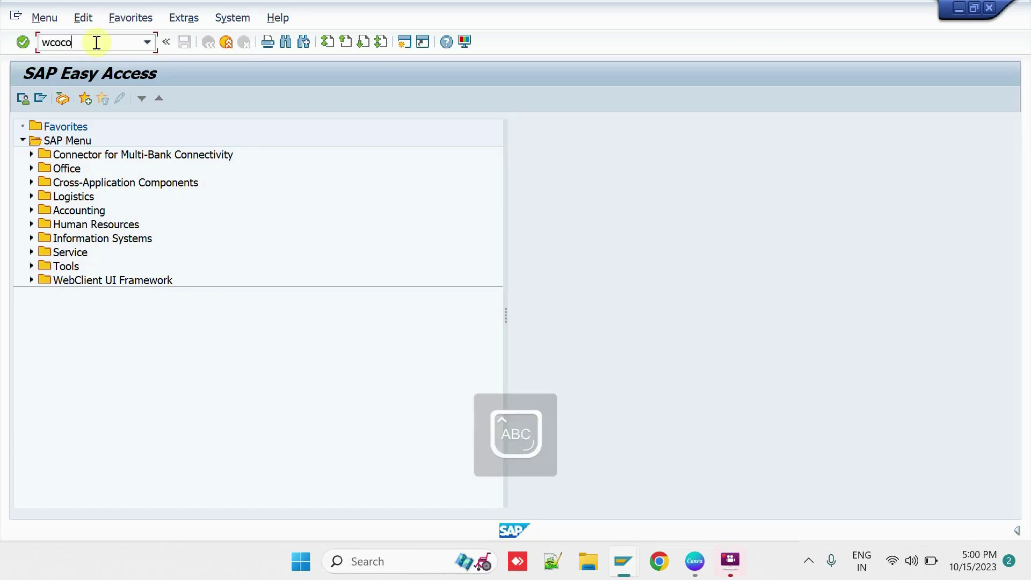
key("Return")
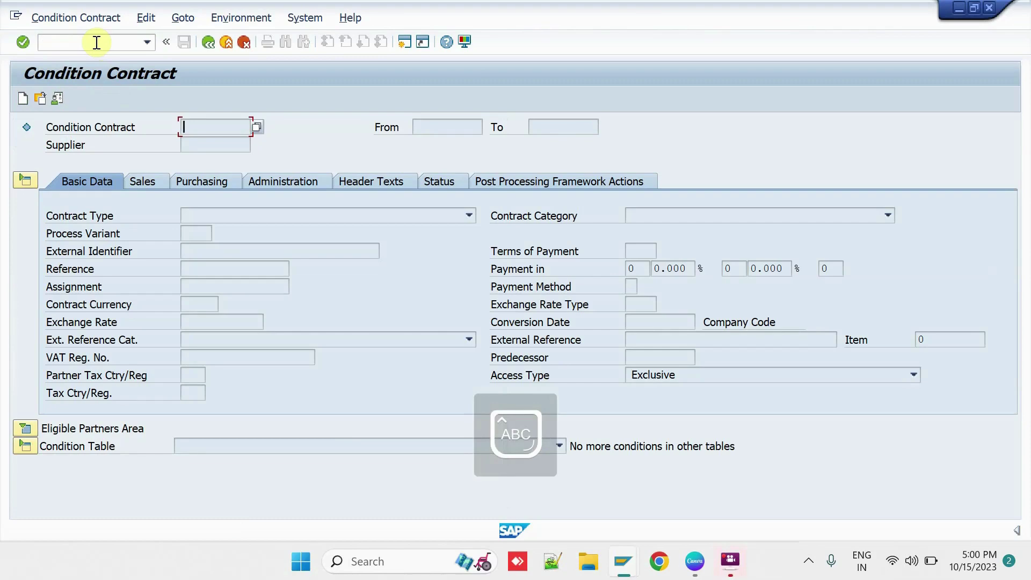
left_click(24, 97)
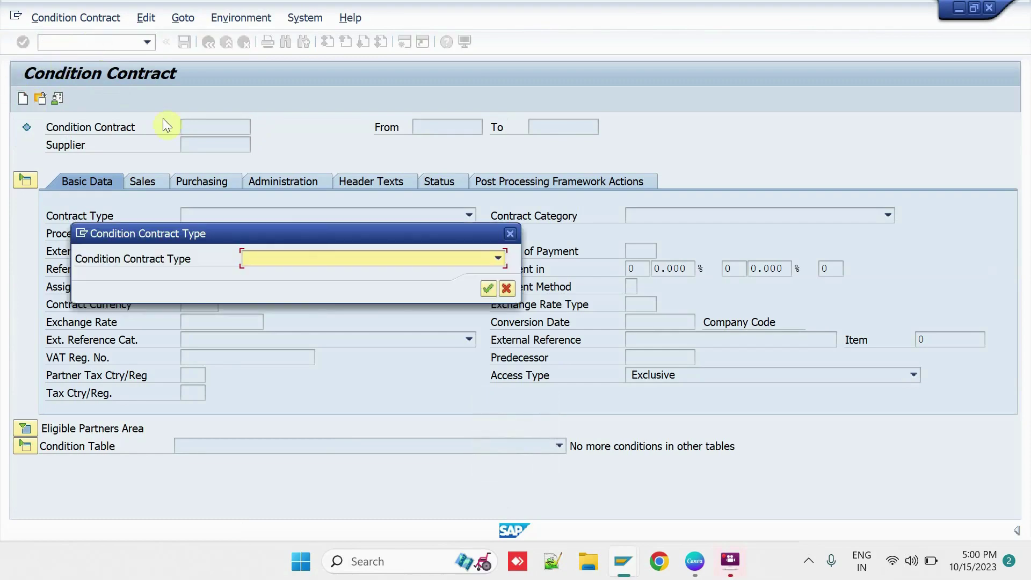
left_click(324, 259)
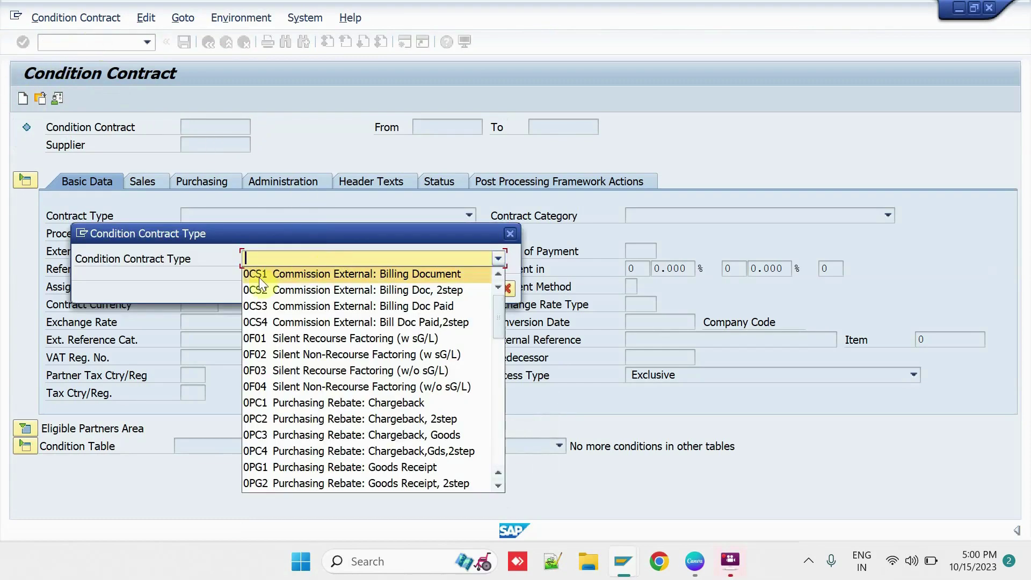
left_click(305, 275)
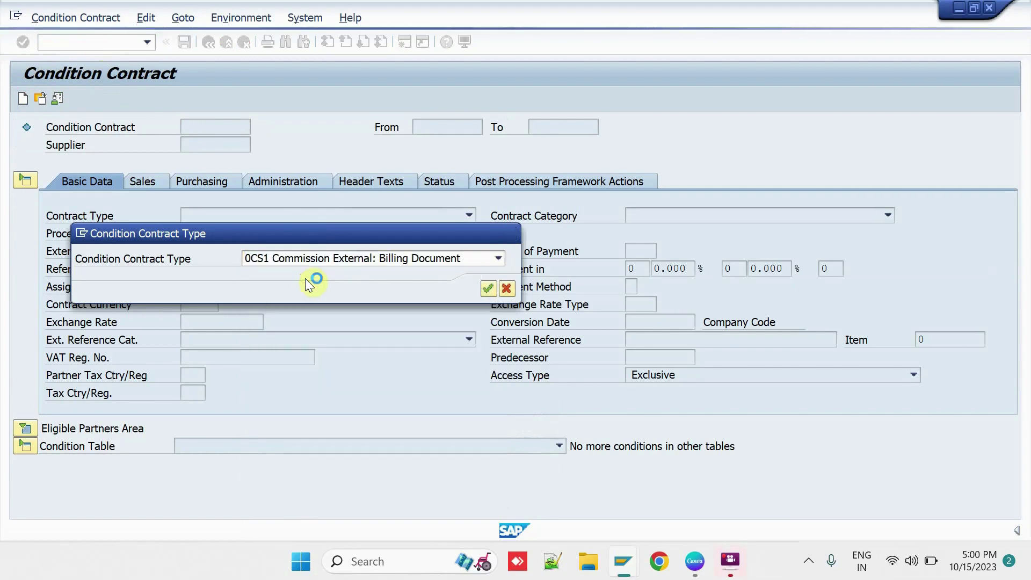
Confirm the 0CS1 type and set the contract validity from 01.10.2023 to 31.10.2023
left_click(457, 127)
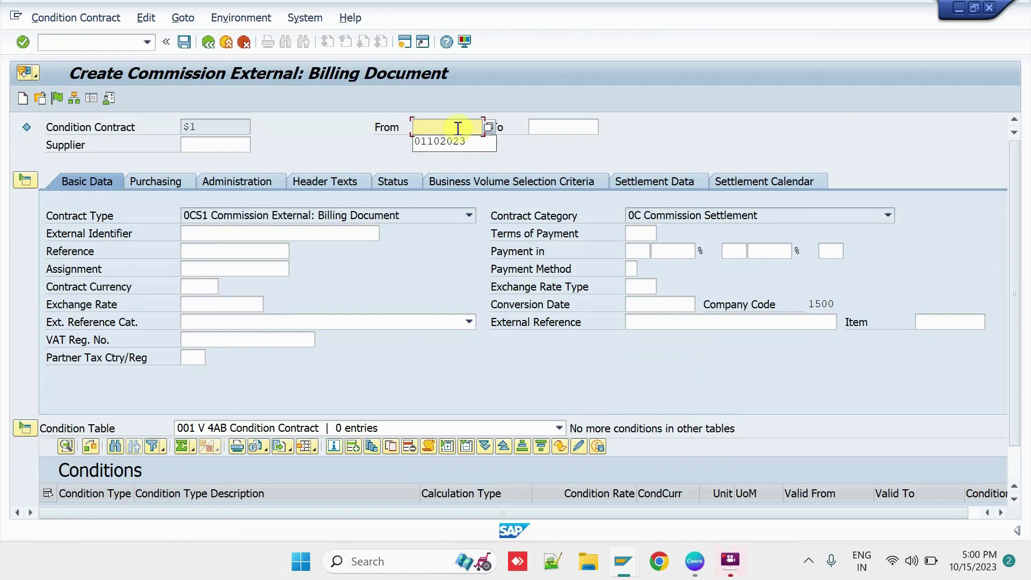
key("Down")
key("Tab")
key("Down")
key("Return")
key("Return")
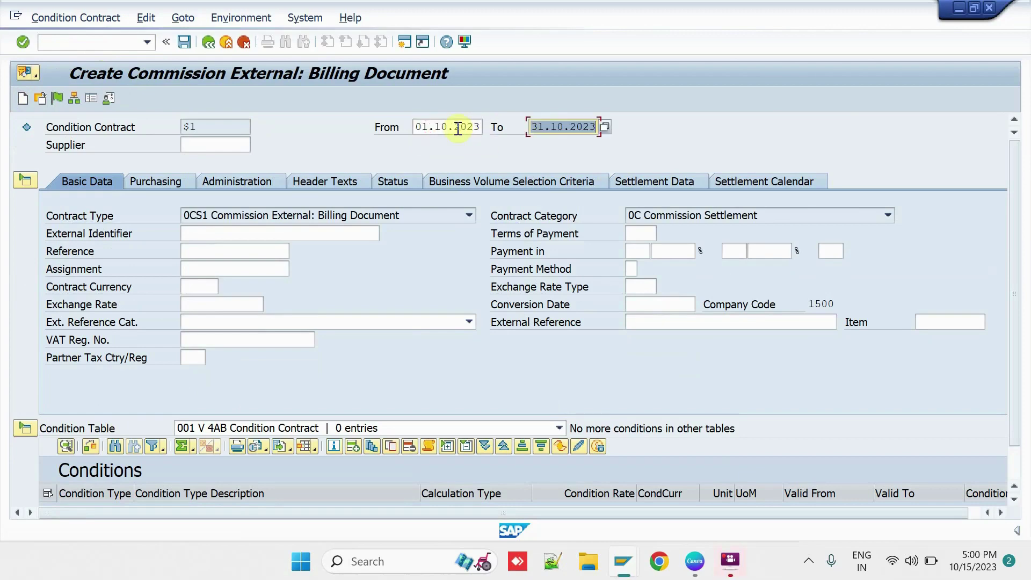
Enter the external agent's supplier number and load its address
left_click(237, 145)
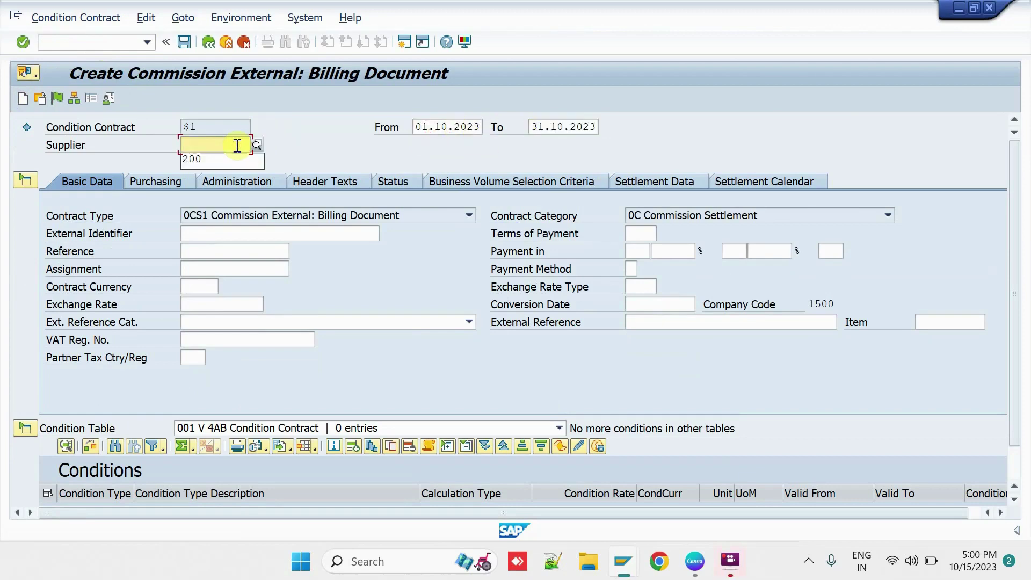
type("10050")
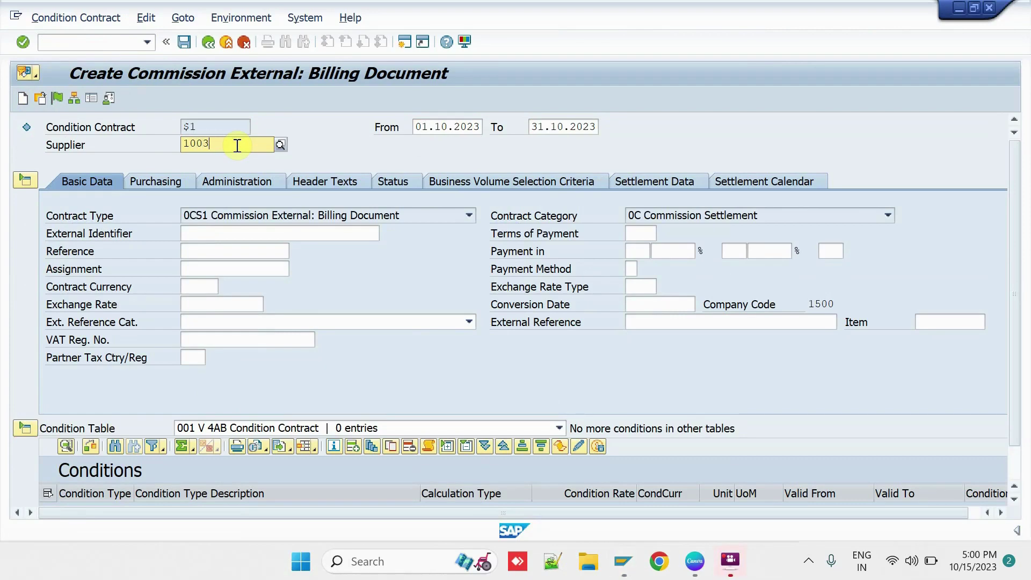
key("Return")
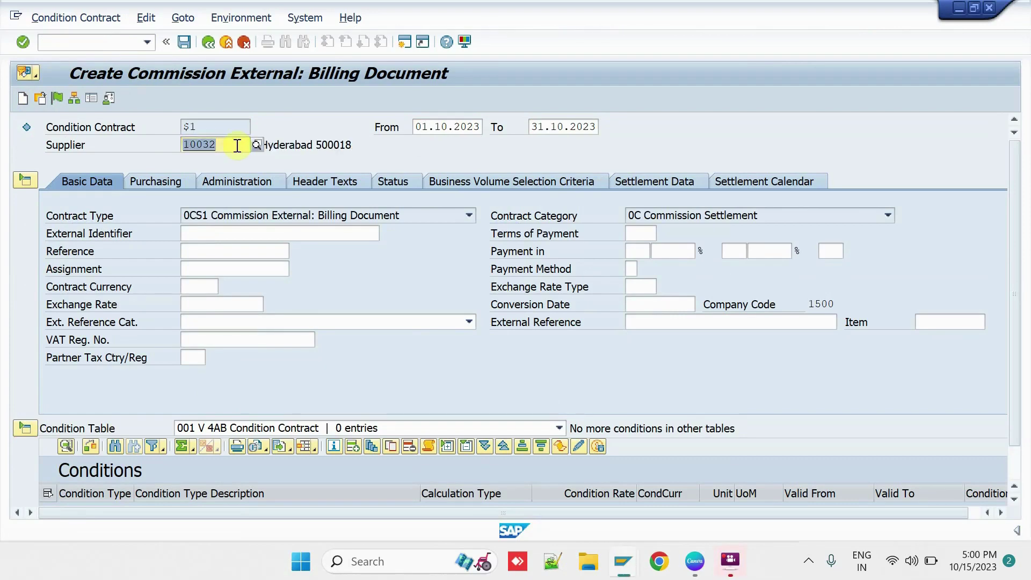
left_click(225, 146)
double_click(224, 146)
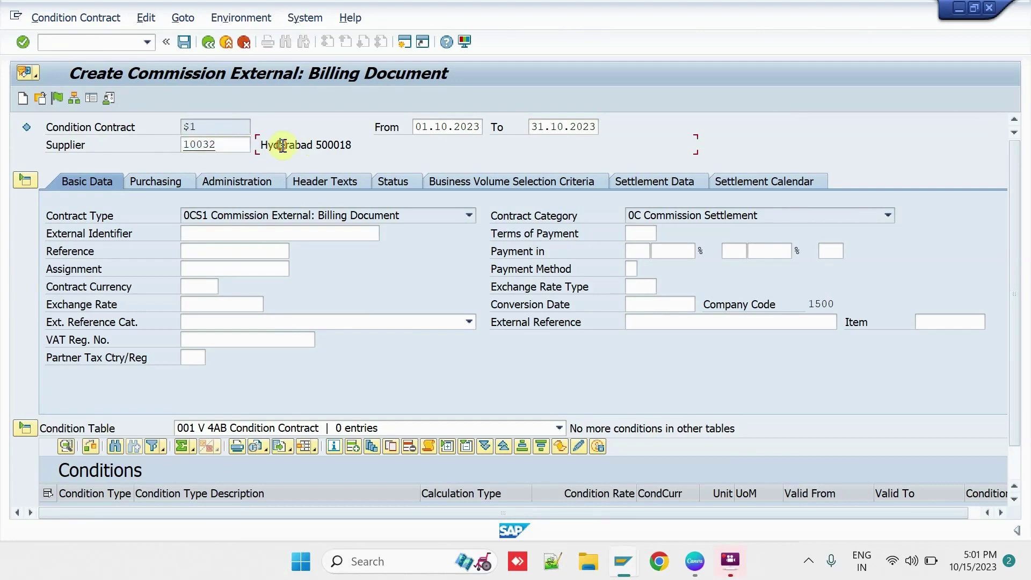
left_click(237, 146)
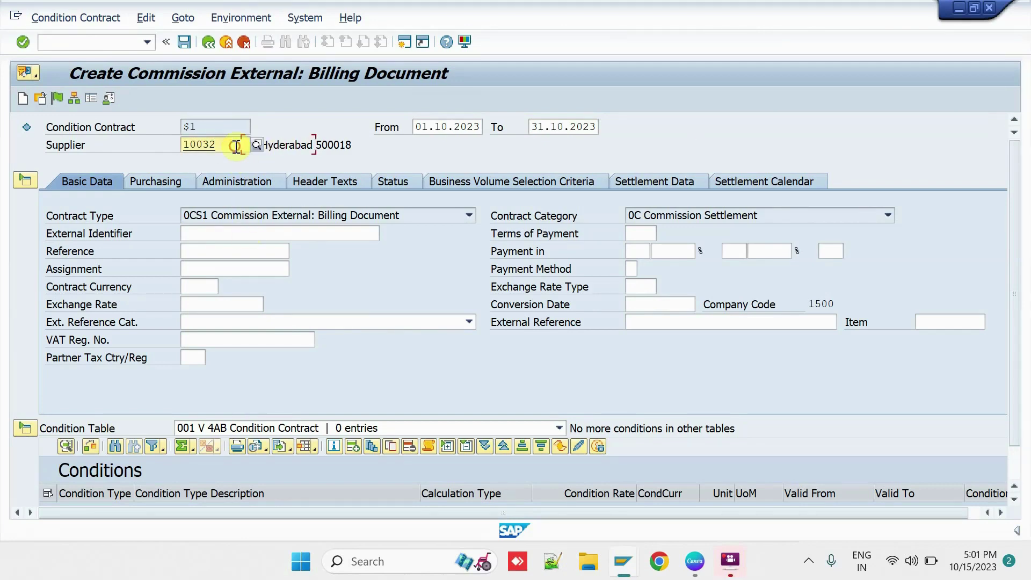
Check the purchasing data shows purchasing organization 1500 and purchasing group 001
left_click(170, 185)
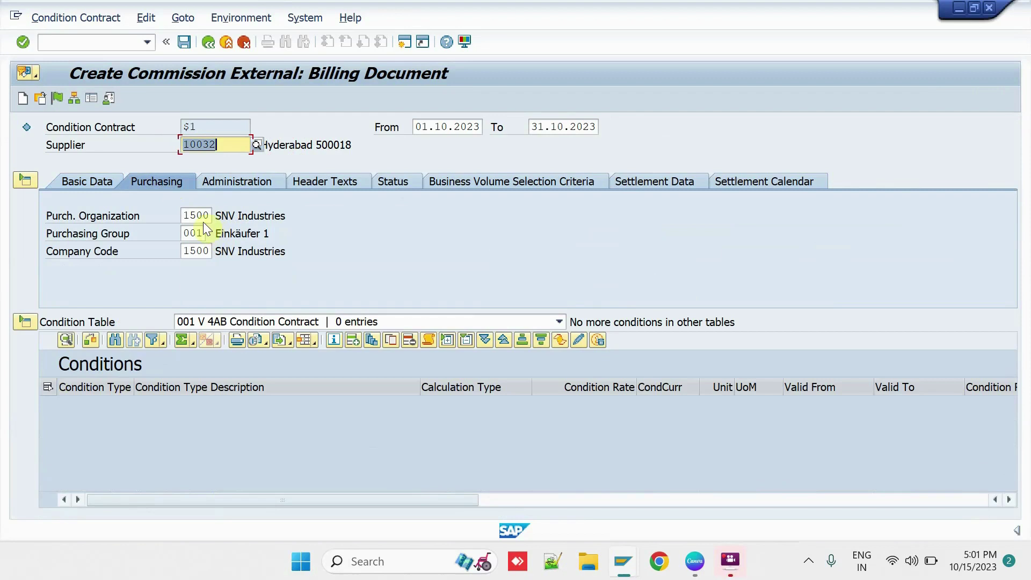
left_click(204, 215)
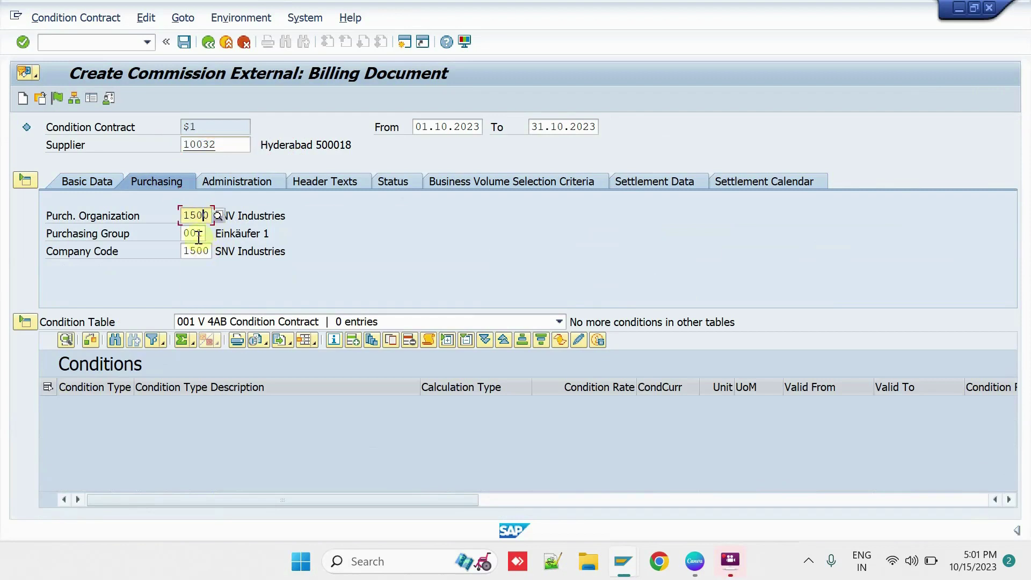
left_click(197, 233)
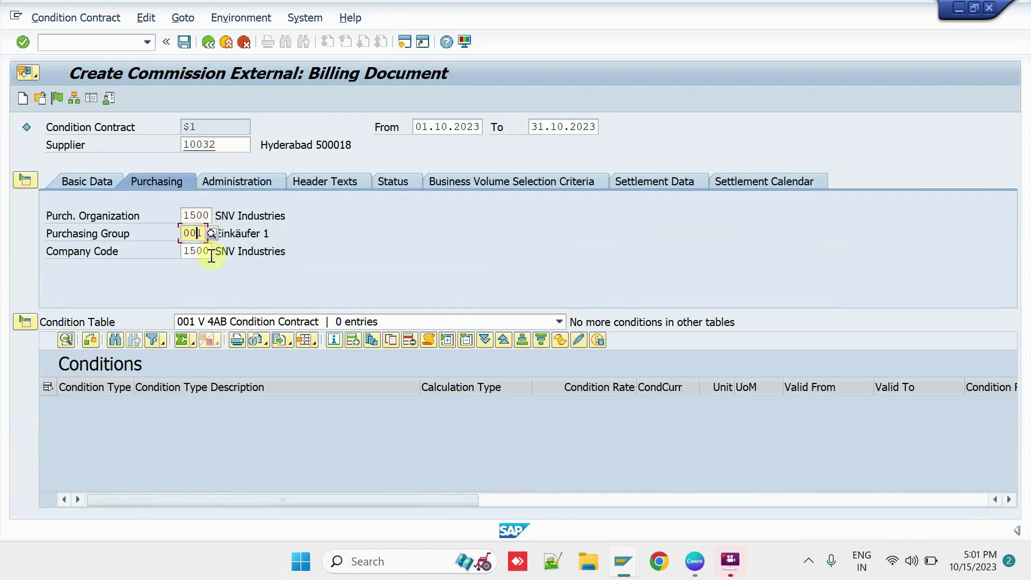
left_click(204, 215)
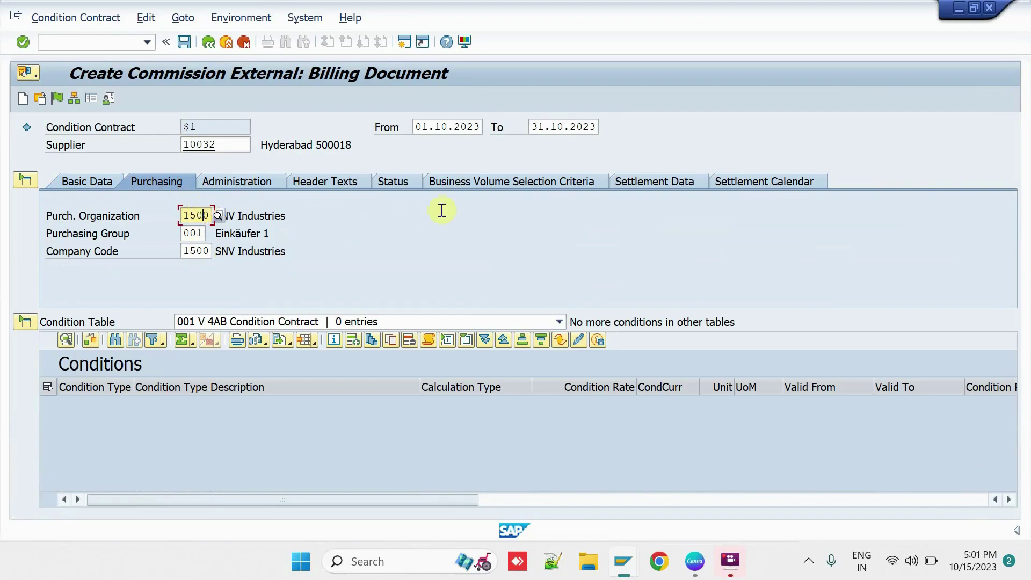
Append a business volume criterion row with field combination 0003 and sales organization 1500
left_click(482, 182)
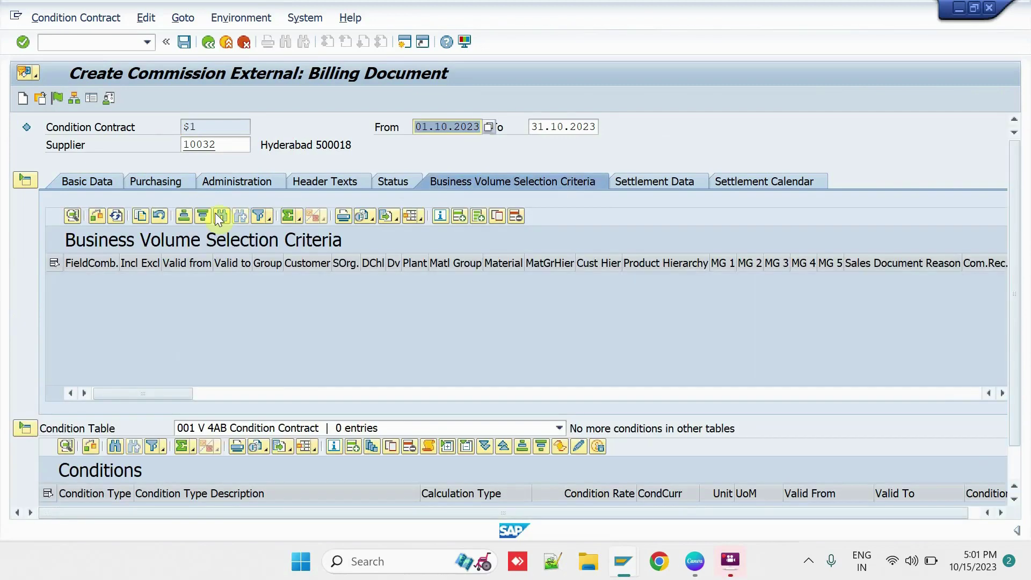
left_click(455, 218)
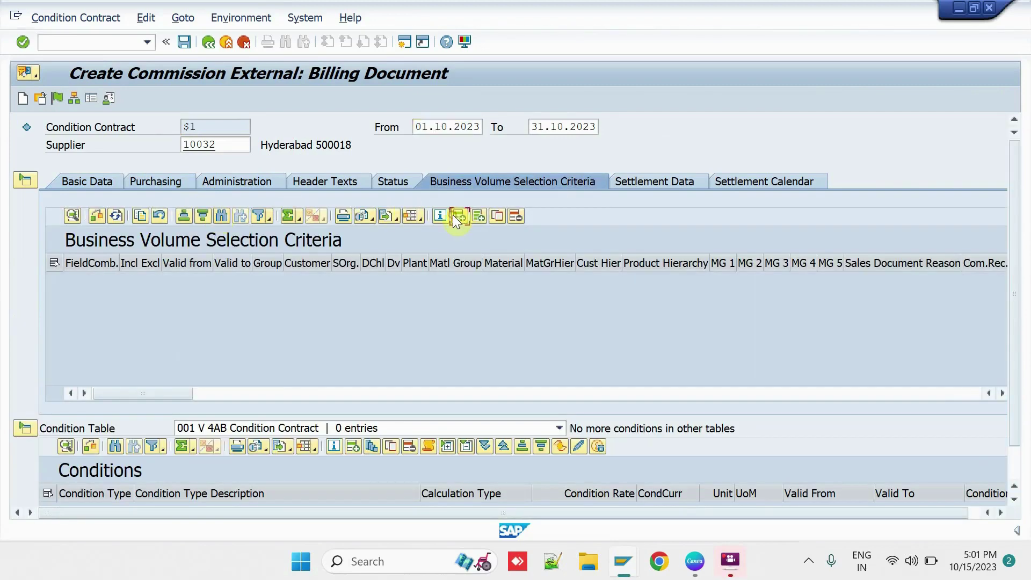
double_click(153, 218)
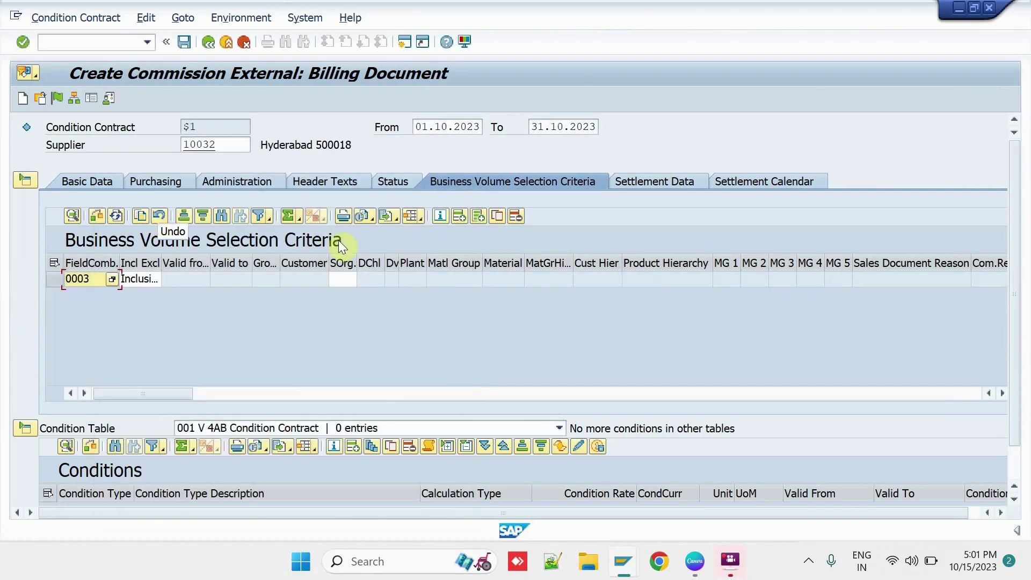
left_click(342, 278)
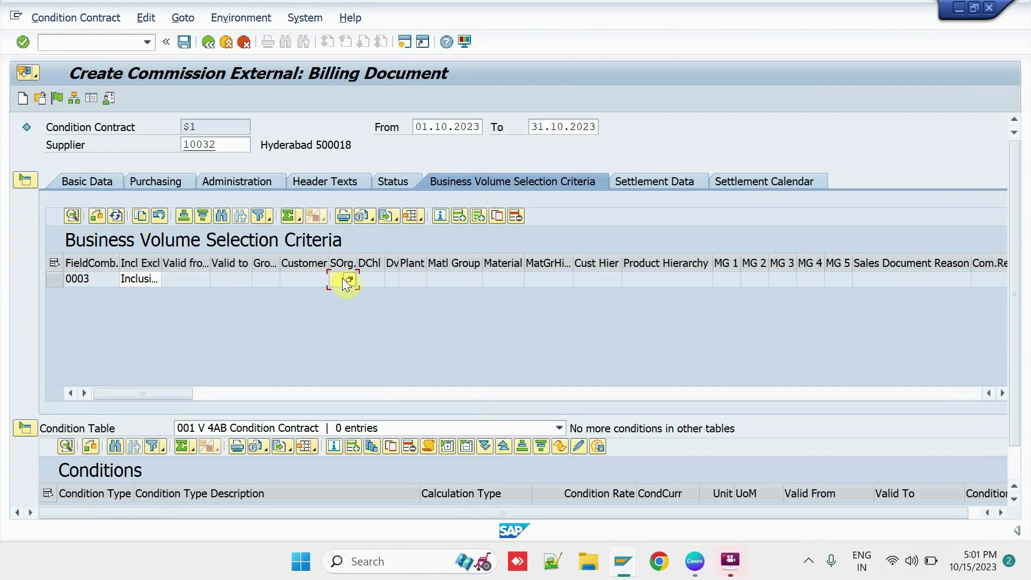
type("1500")
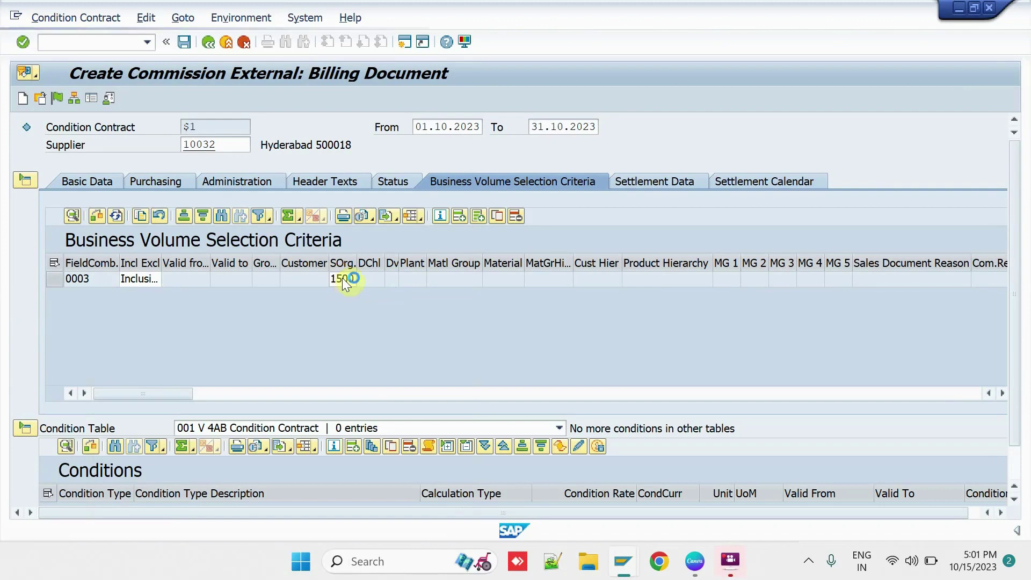
left_click(343, 281)
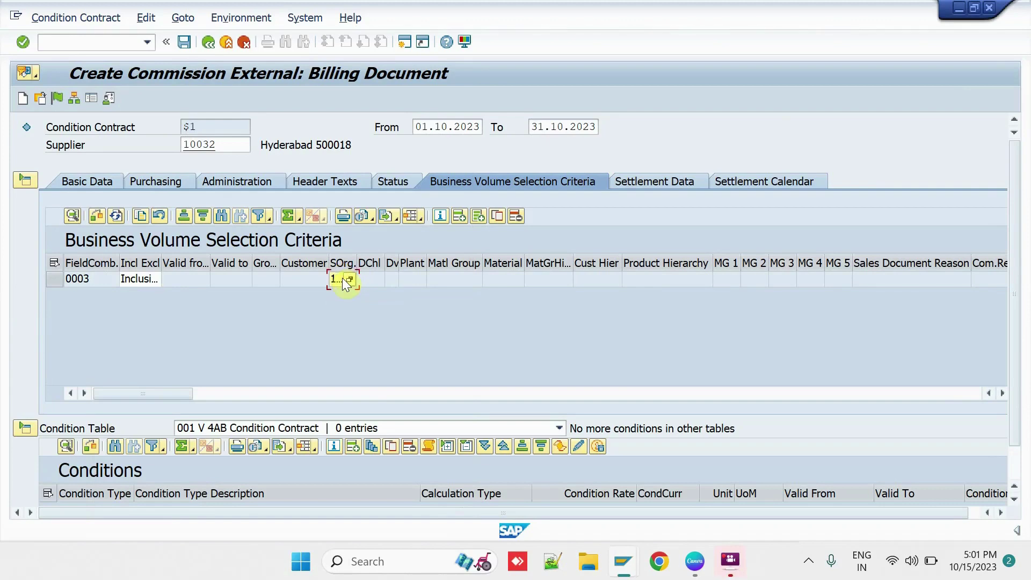
left_click(772, 179)
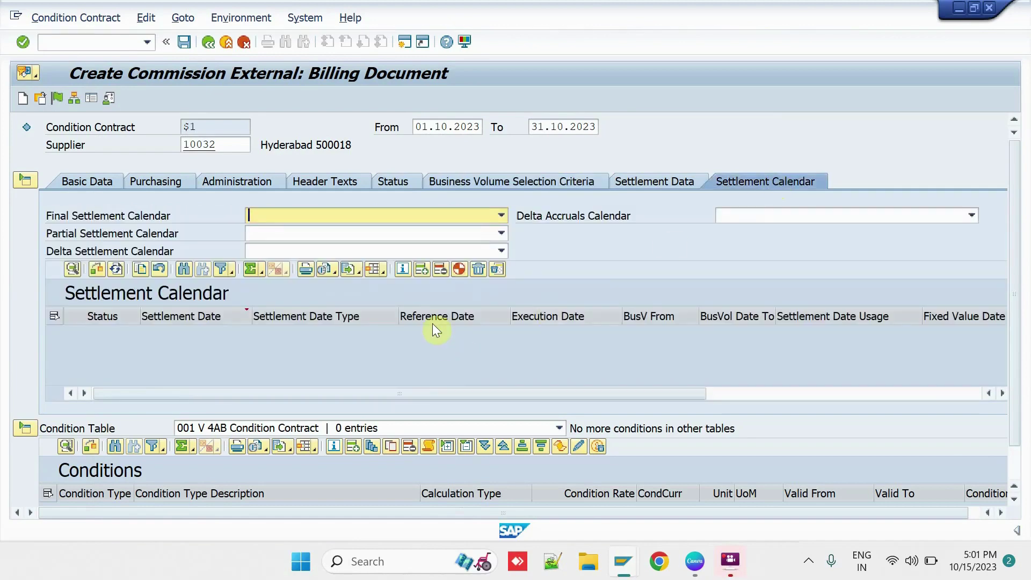
Add a Final Settlement date of 31.10.2023 to the settlement calendar and collapse the header
left_click(421, 269)
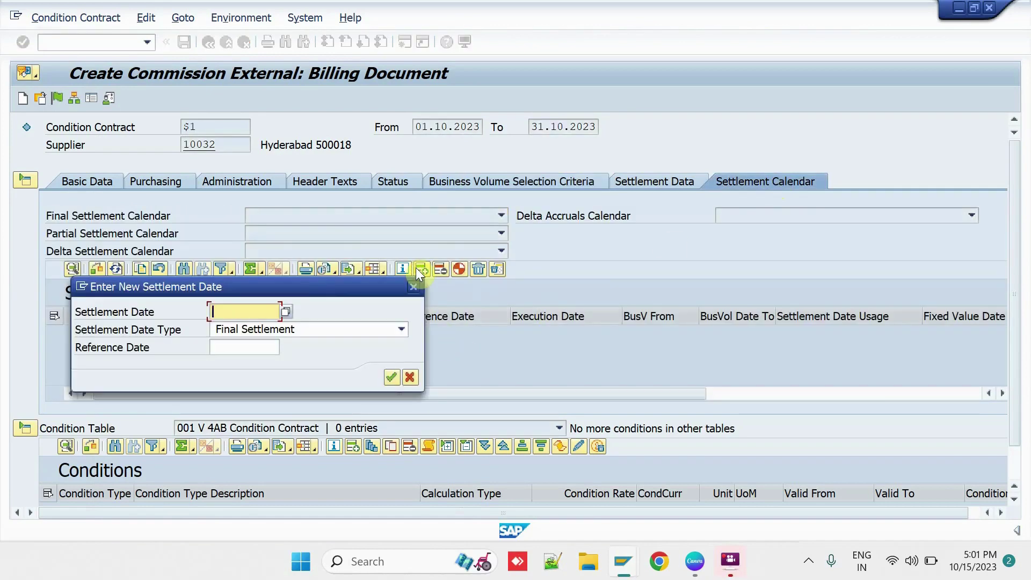
left_click_drag(334, 286, 585, 204)
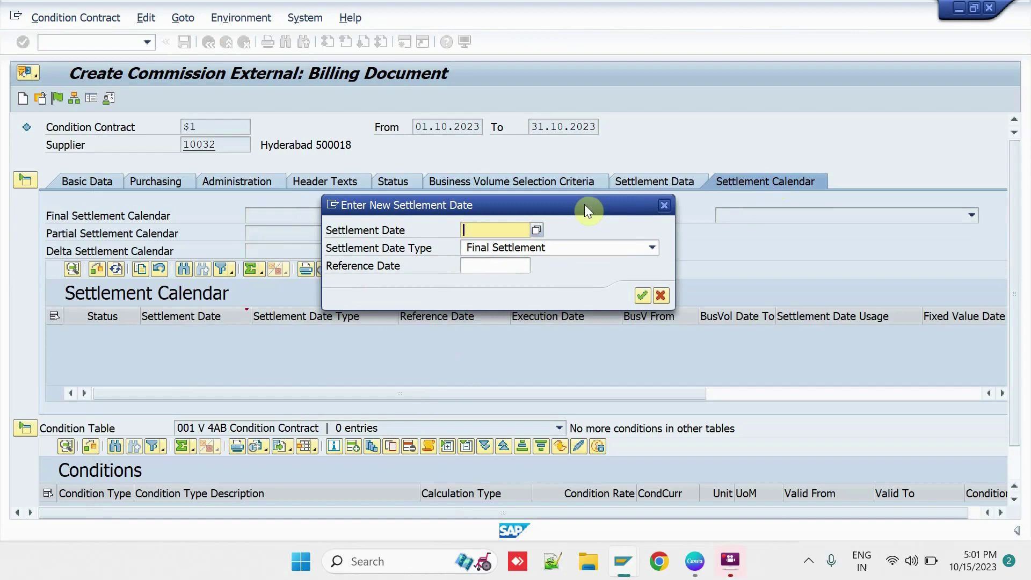
type("31102023")
left_click(651, 247)
left_click(638, 261)
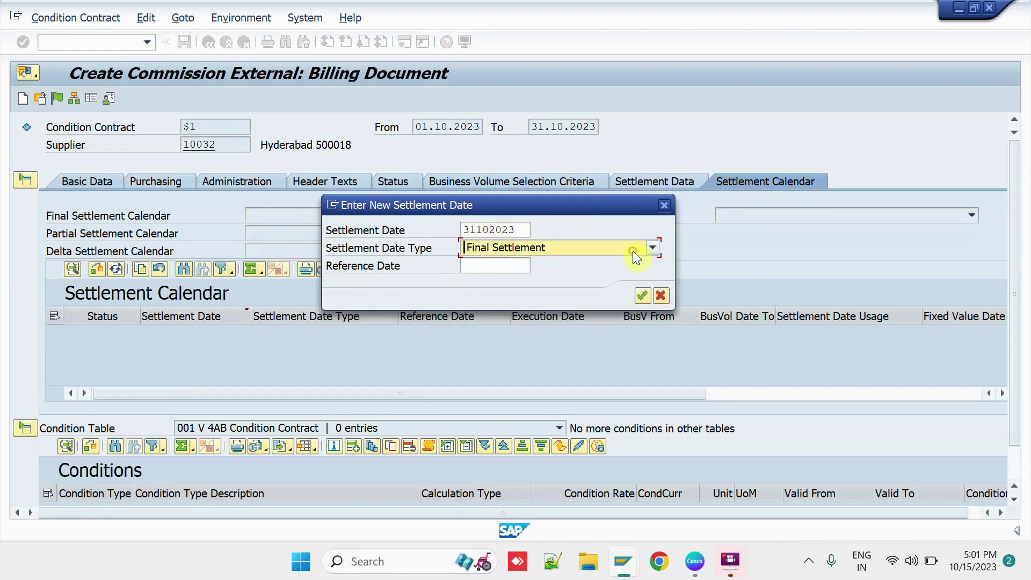
left_click(654, 247)
left_click(654, 248)
left_click(643, 296)
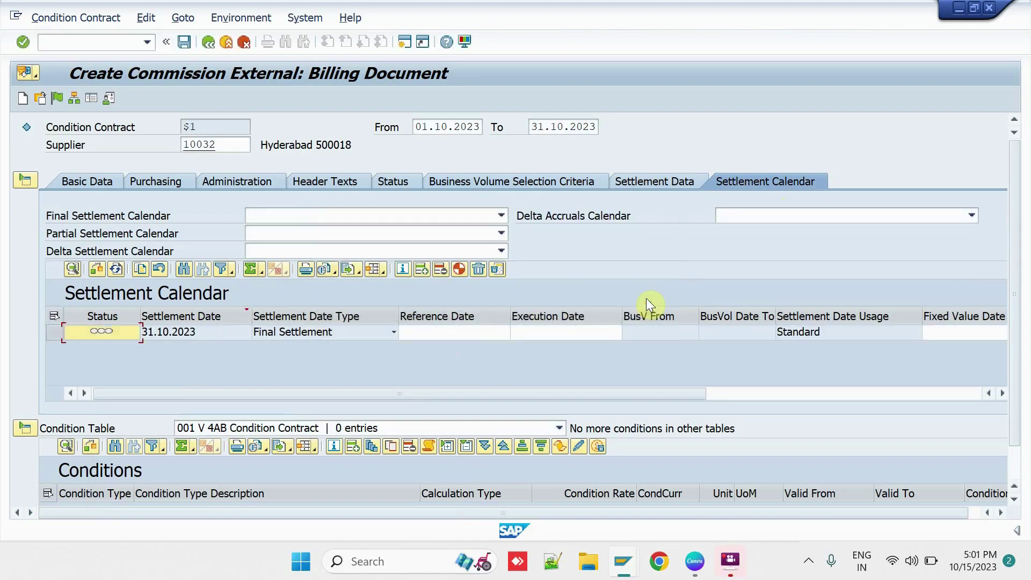
left_click(25, 181)
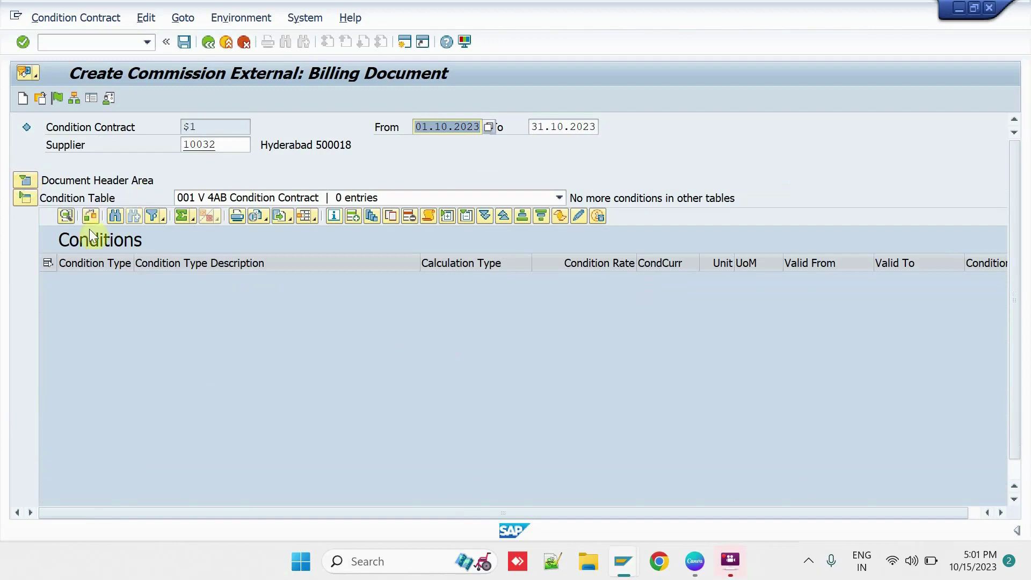
Add a condition row with condition type RCS1 Commission
left_click(357, 217)
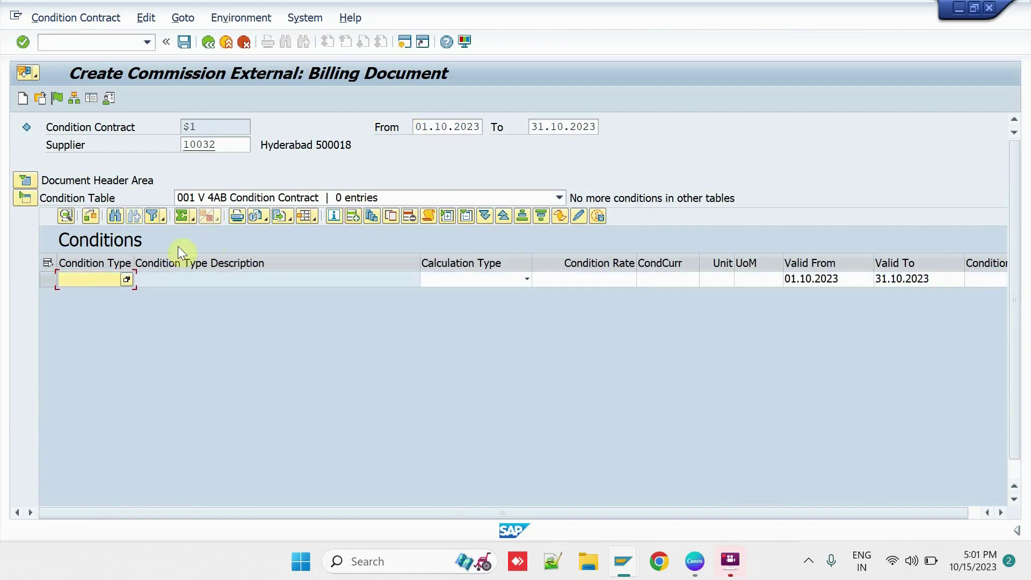
left_click(129, 280)
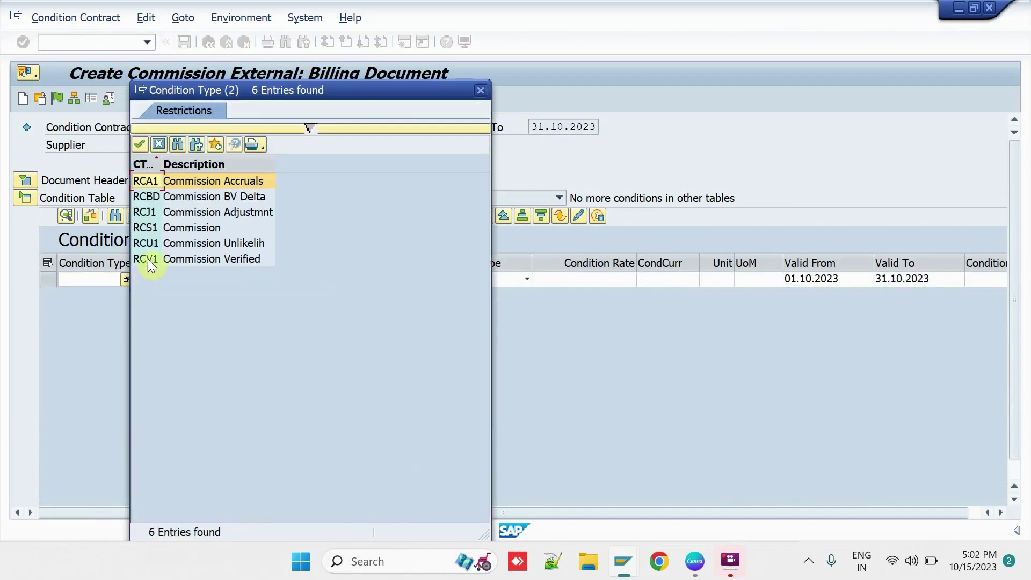
double_click(193, 227)
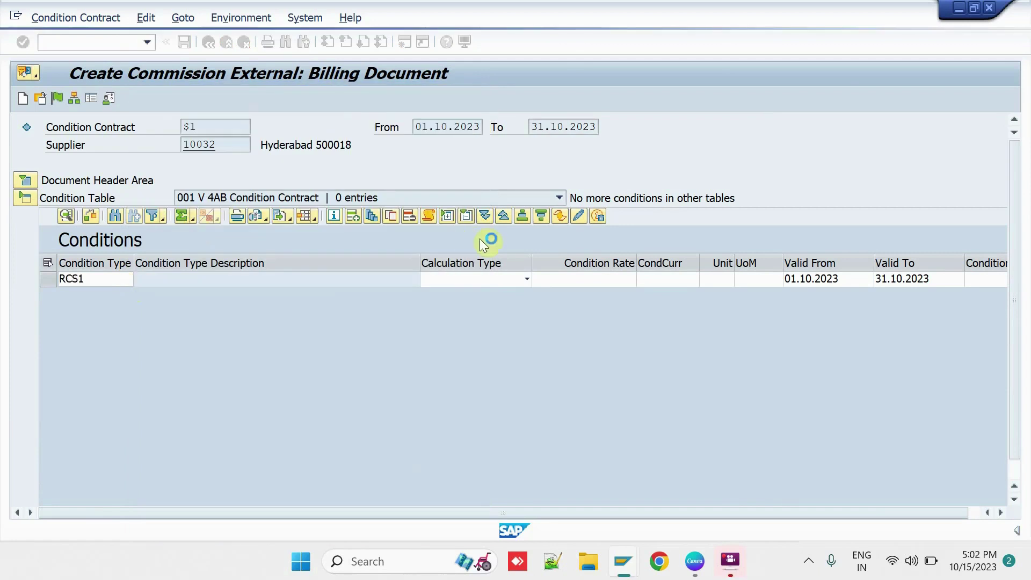
key("Return")
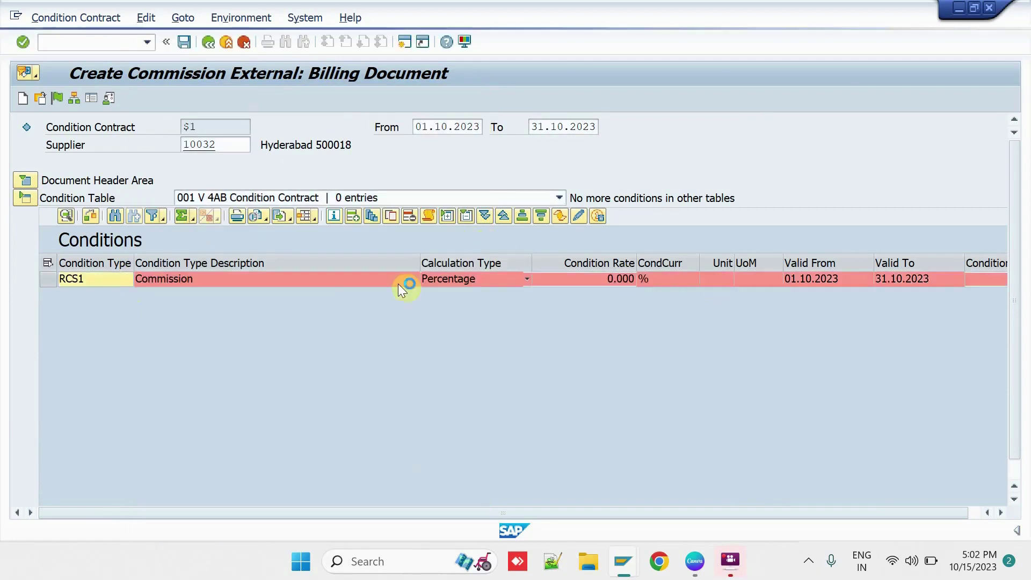
Add the first scale line: 1% rate from 10,000 INR
left_click(372, 215)
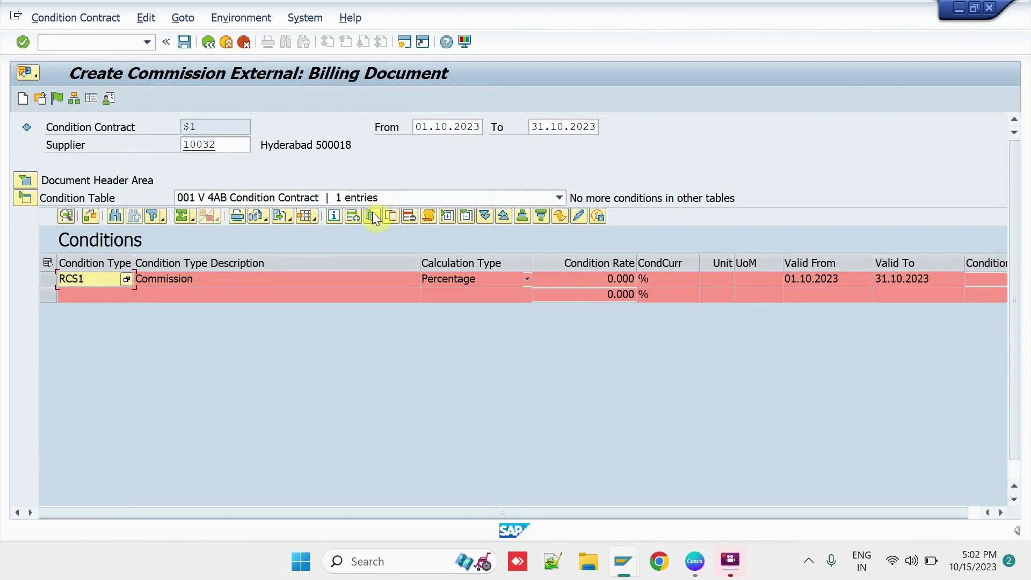
left_click(578, 296)
scroll(578, 302, "right", 3)
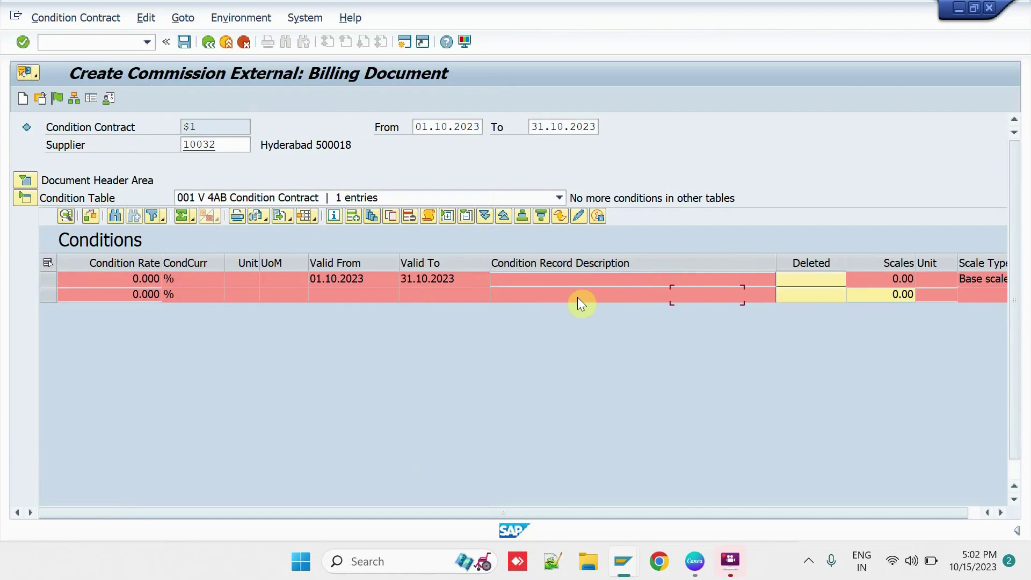
type("1")
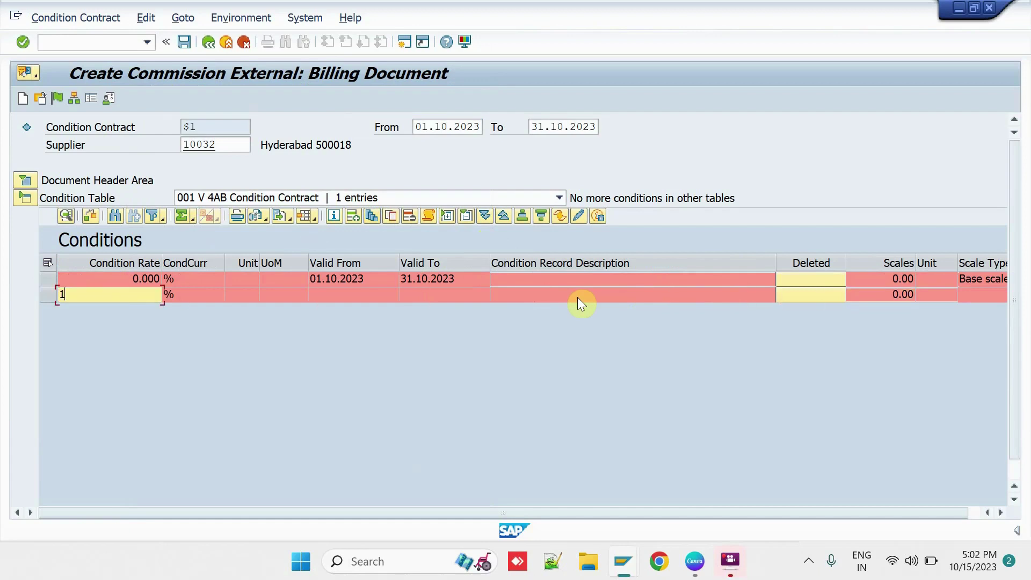
key("Tab")
type("1")
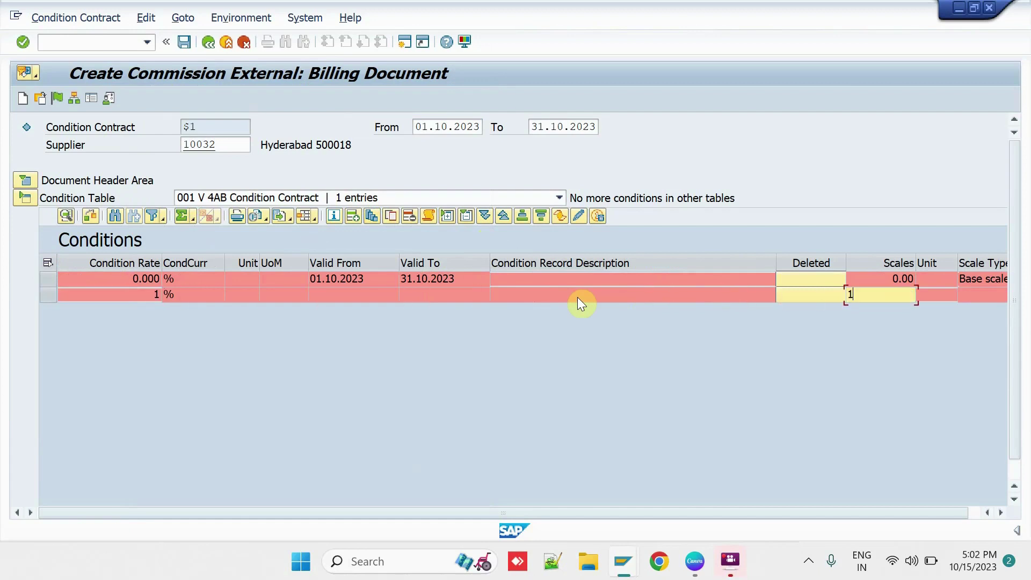
type("0000")
key("Caps_Lock")
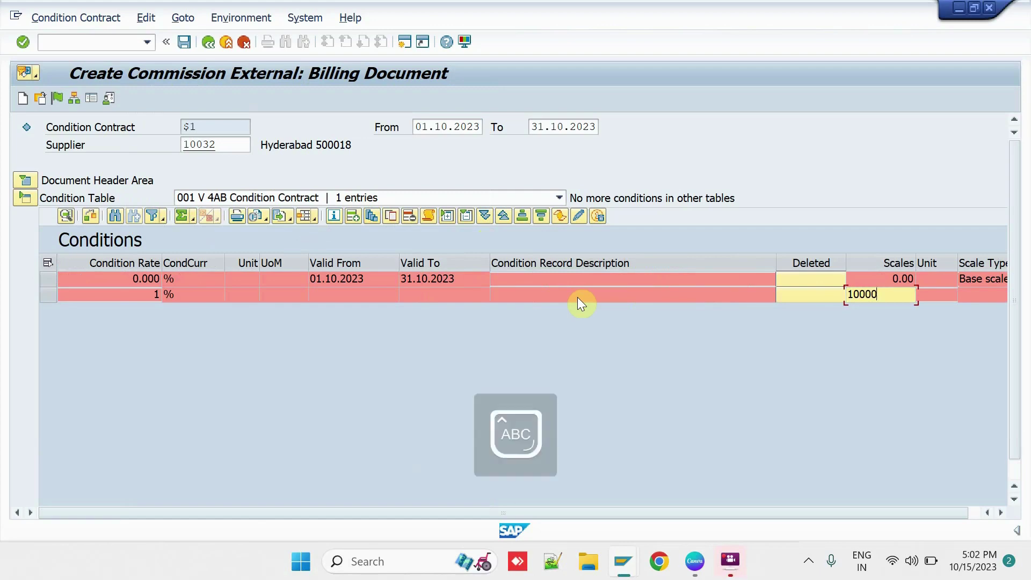
key("Tab")
key("Return")
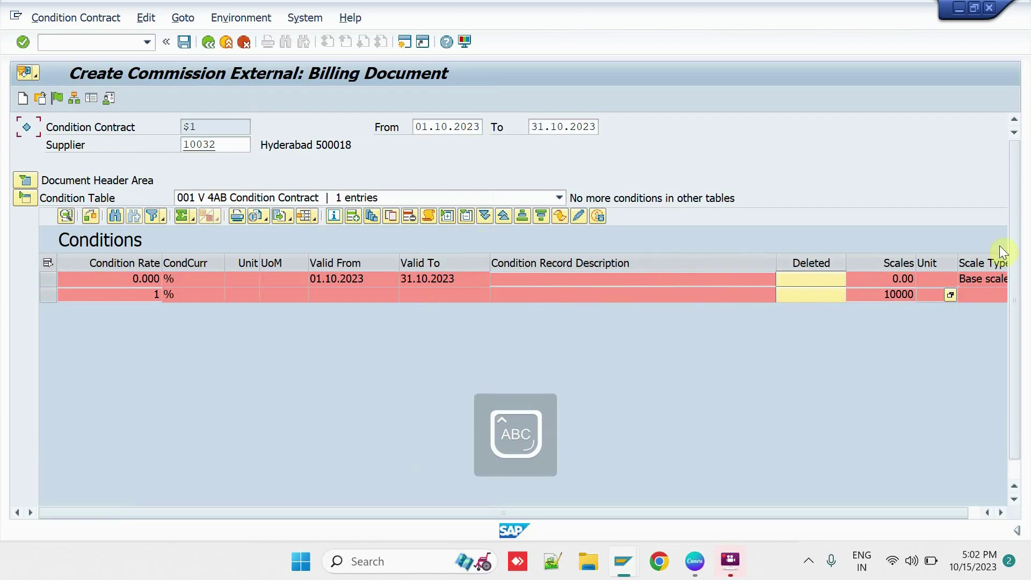
left_click(936, 292)
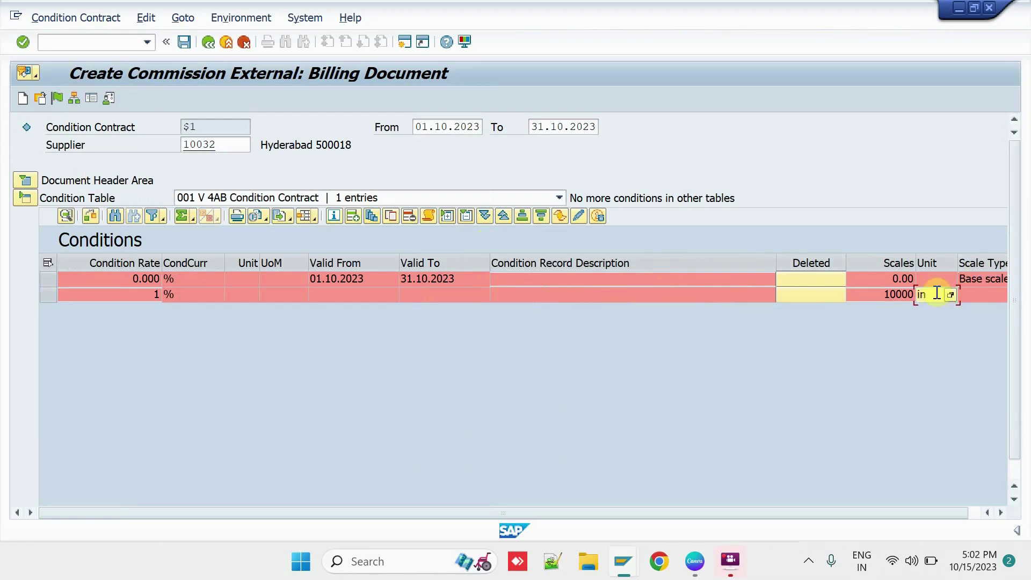
type("inr")
key("Return")
Add a second scale line: 2% rate from 30,000
left_click(57, 283)
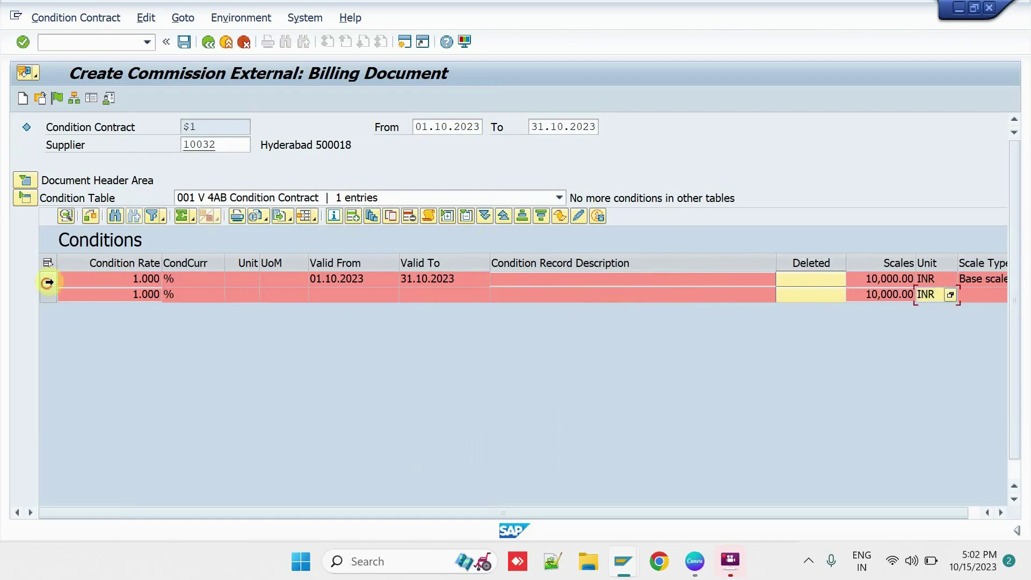
left_click(371, 214)
left_click(124, 310)
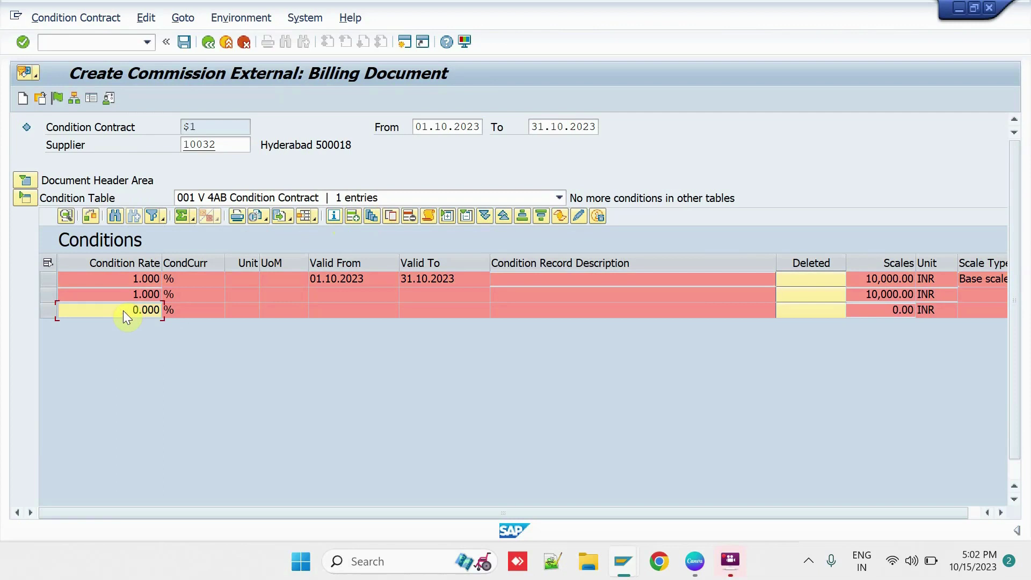
type("2")
key("Tab")
key("Tab")
type("3")
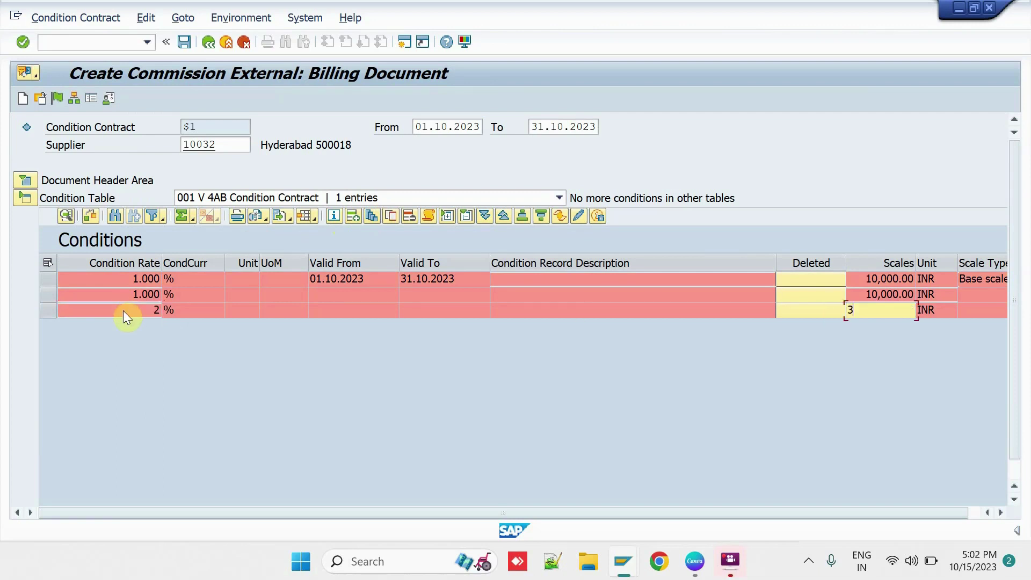
type("000")
key("Down")
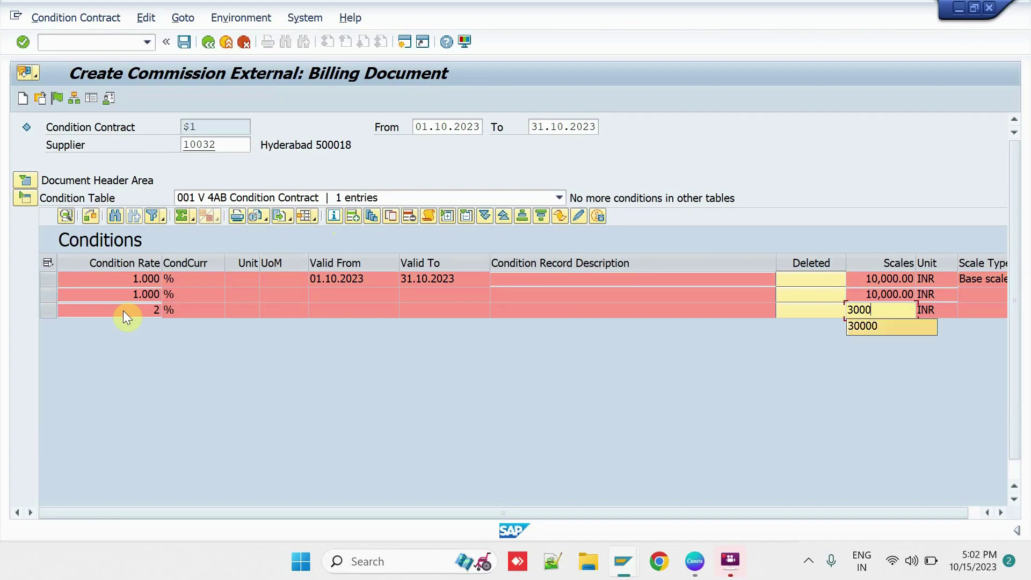
key("Return")
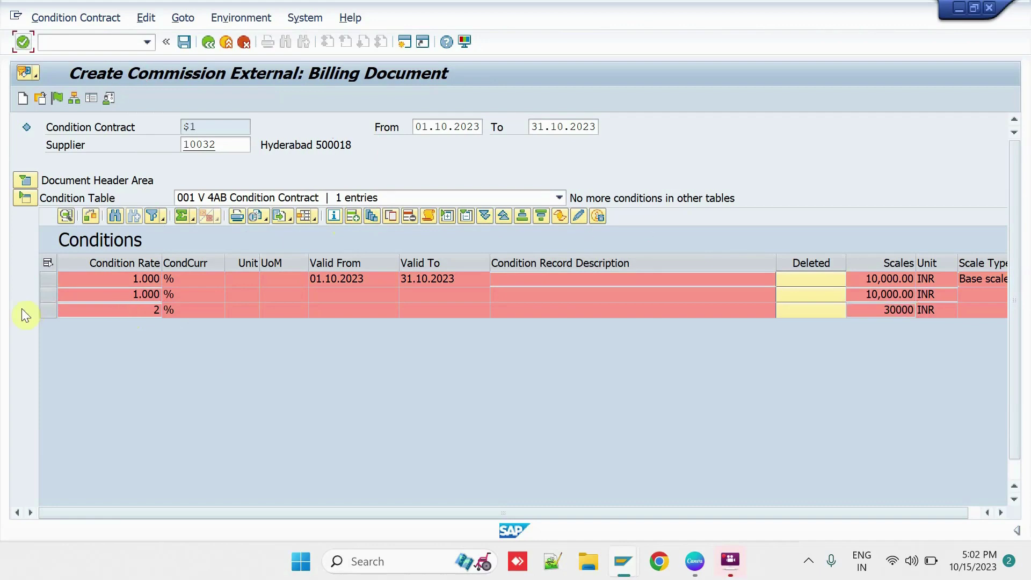
Add a third scale line: 4% rate from 50,000
left_click(49, 279)
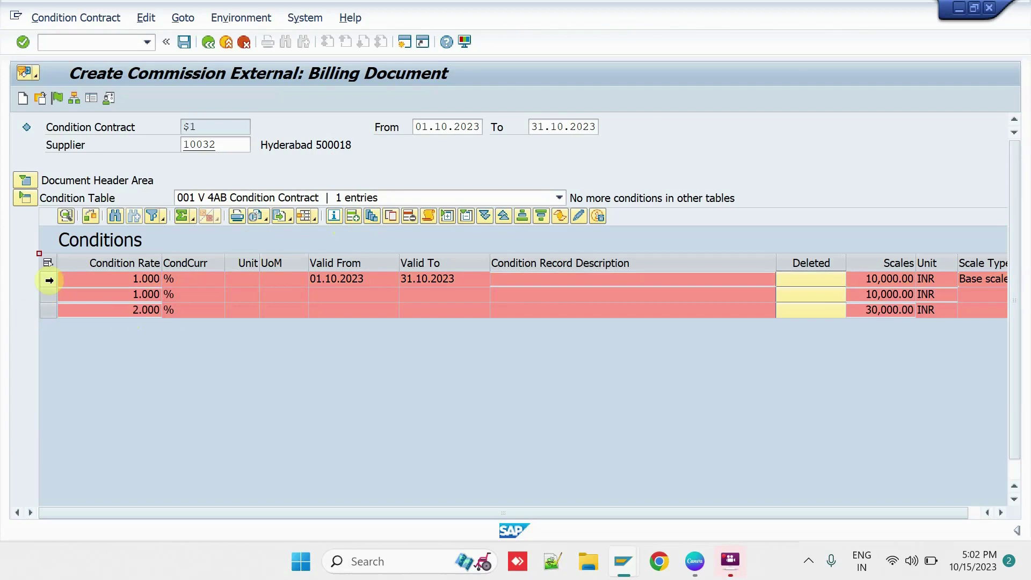
left_click(48, 279)
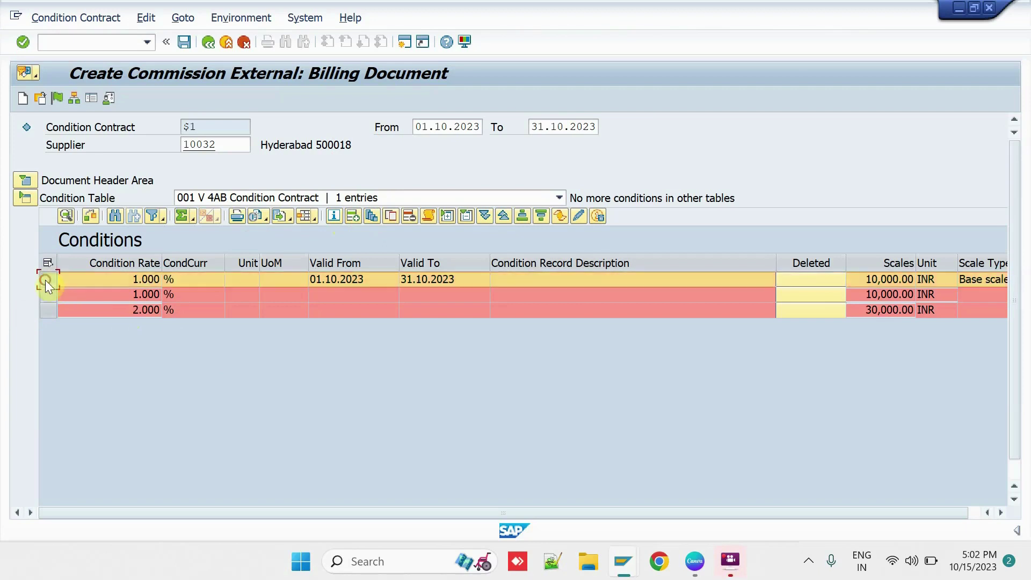
left_click(375, 216)
left_click(143, 327)
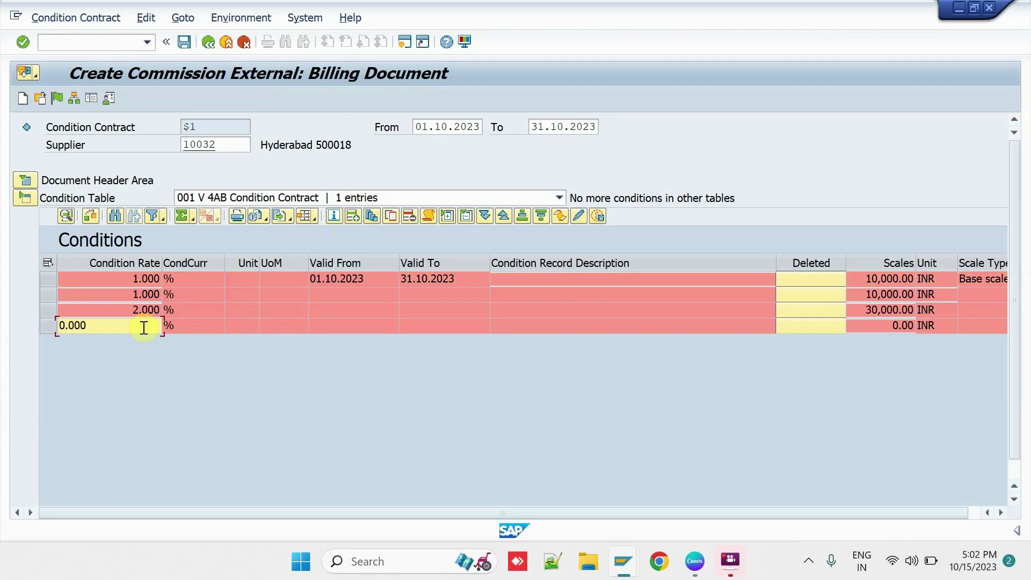
key("BackSpace")
type("4")
key("Tab")
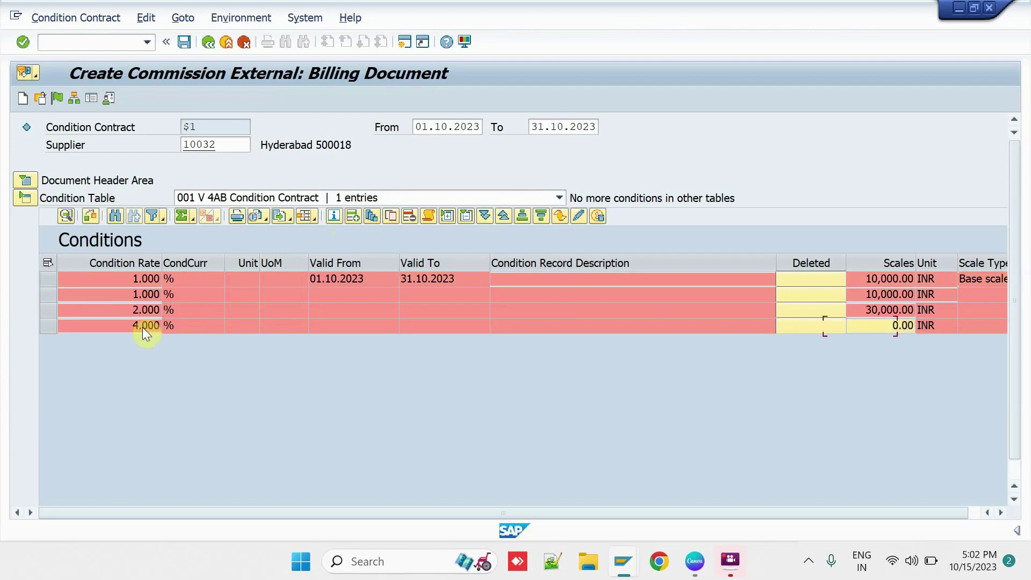
type("5000")
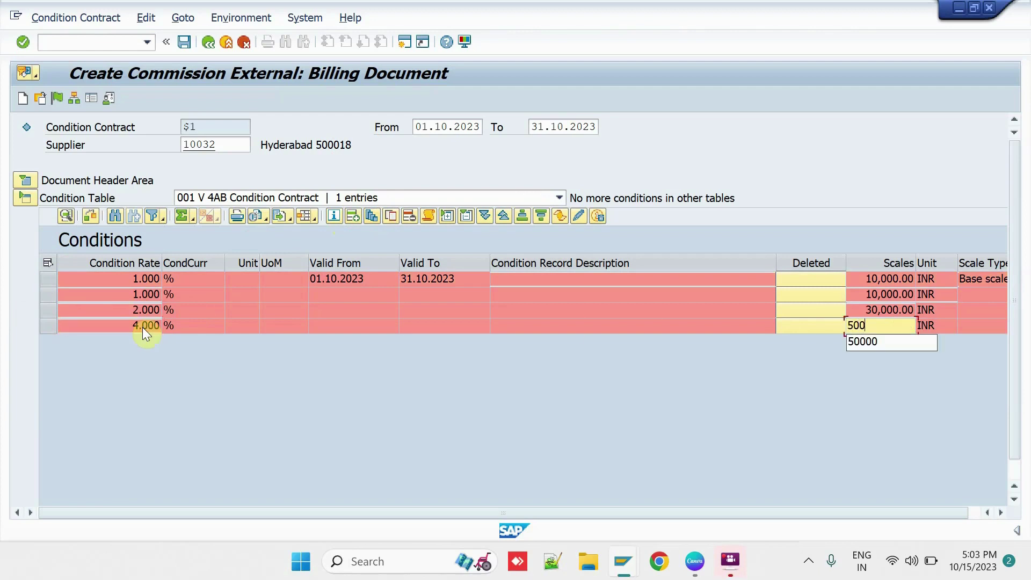
type("0")
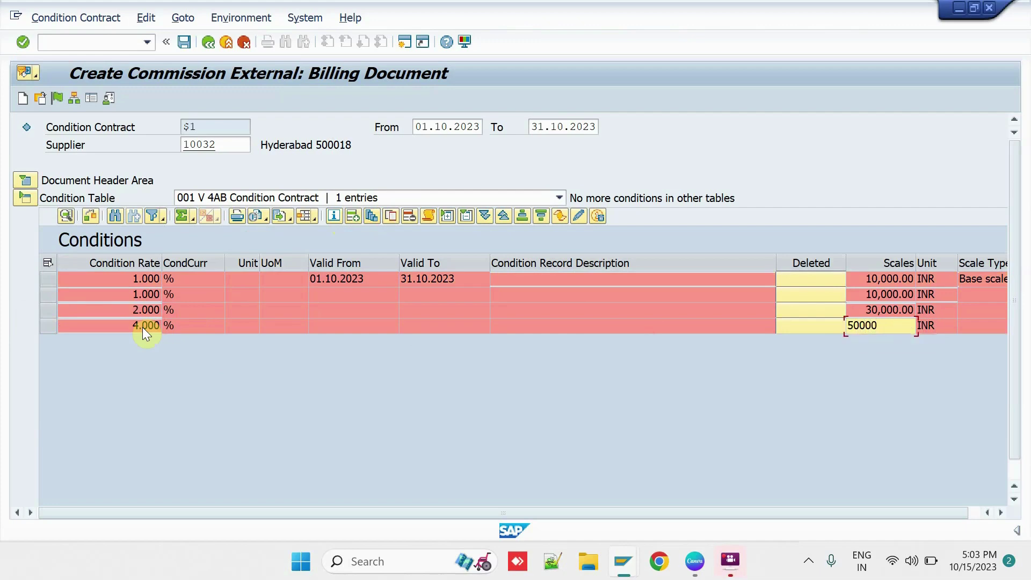
key("Return")
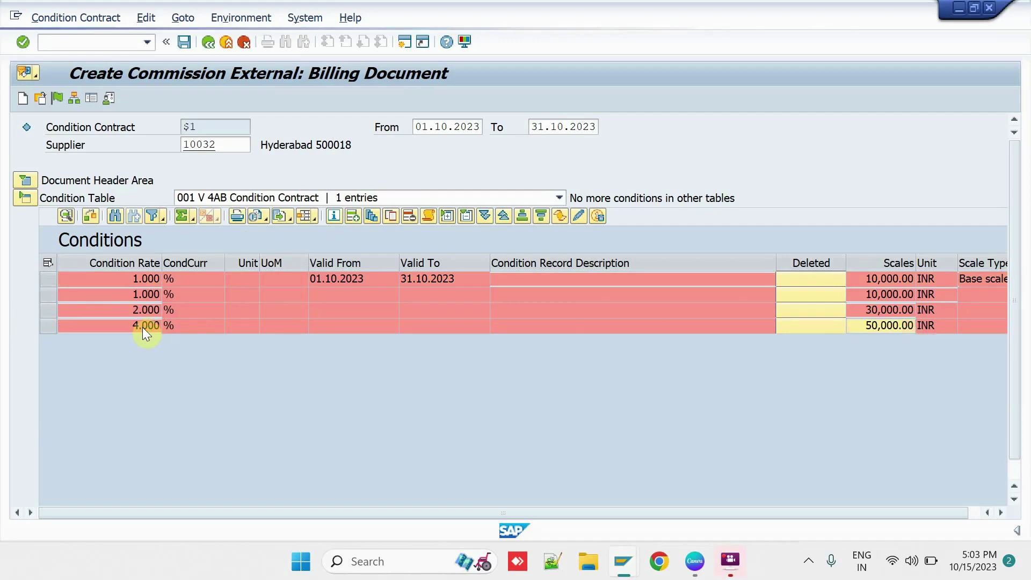
Release and save the commission condition contract, then dismiss the saved message
left_click(56, 98)
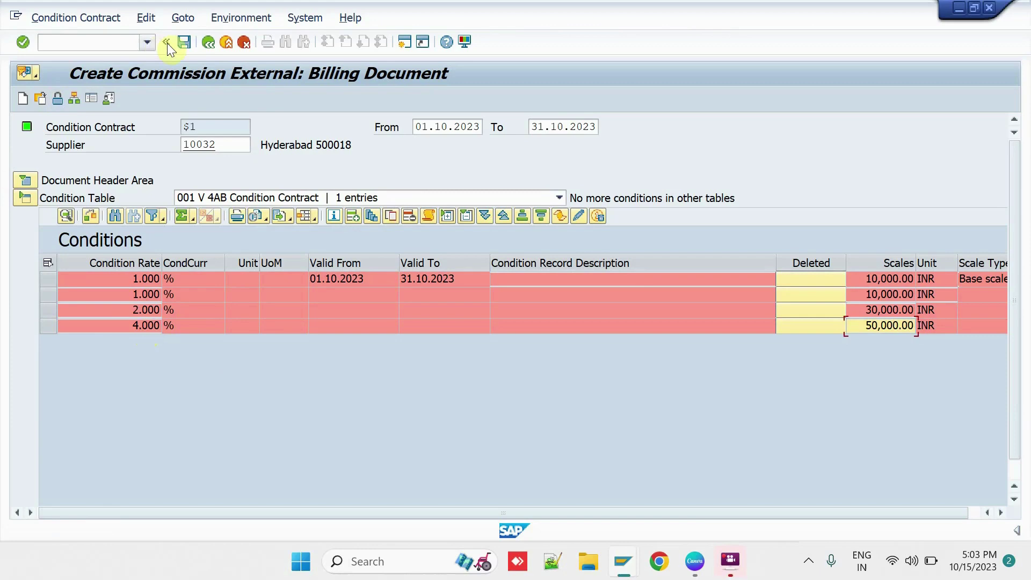
left_click(185, 44)
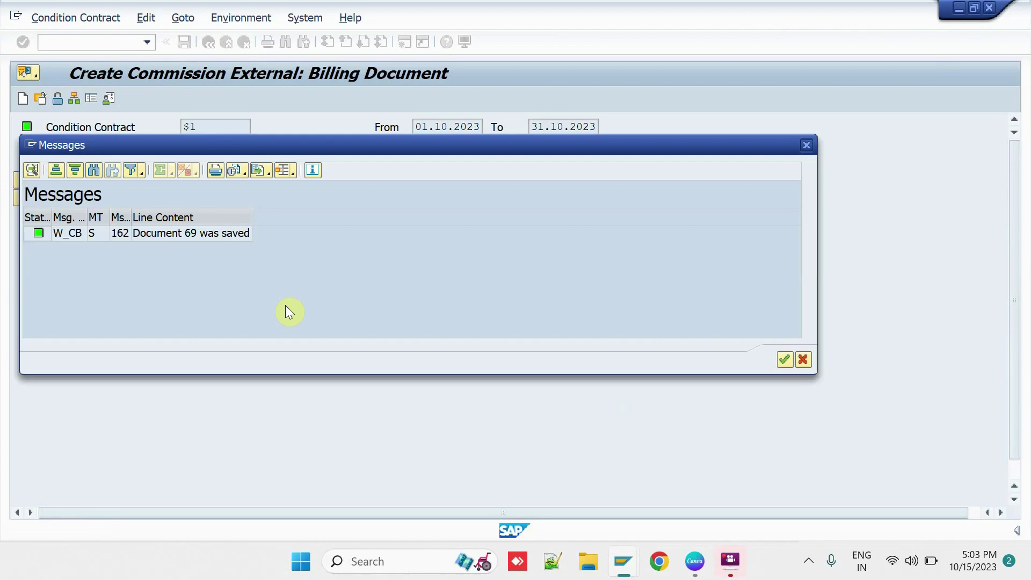
left_click(804, 359)
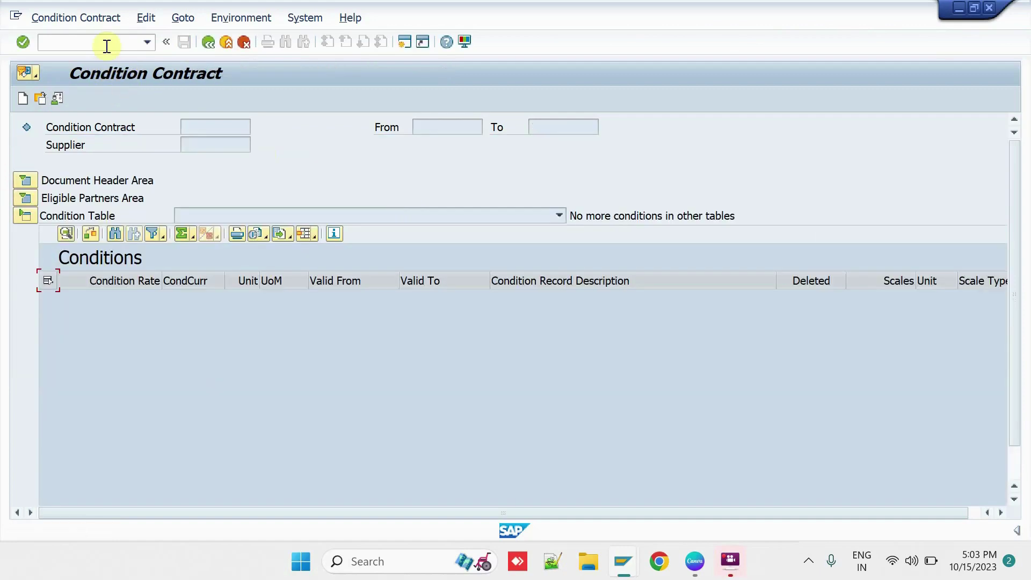
Start a ZIOR sales order in VA01 for the customer with reference External Sales Commission
left_click(107, 46)
type("/n")
key("Return")
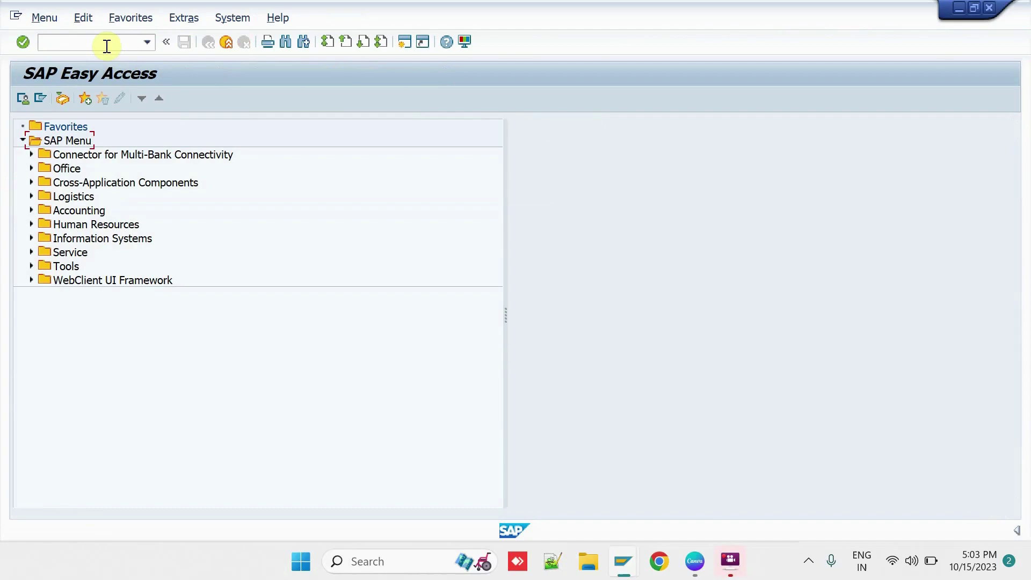
type("VA01")
key("Return")
key("Return")
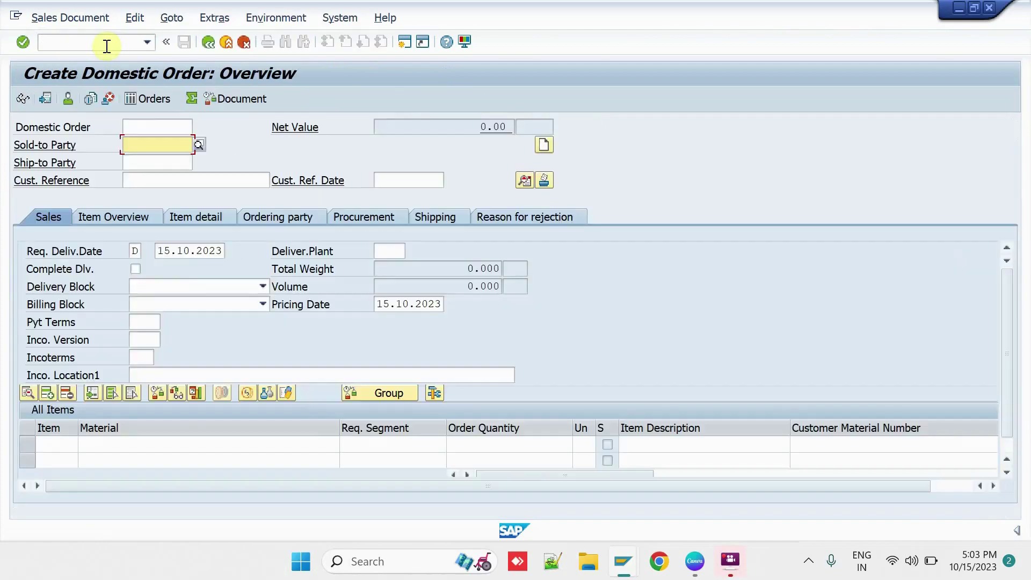
key("Down")
key("Return")
key("Return")
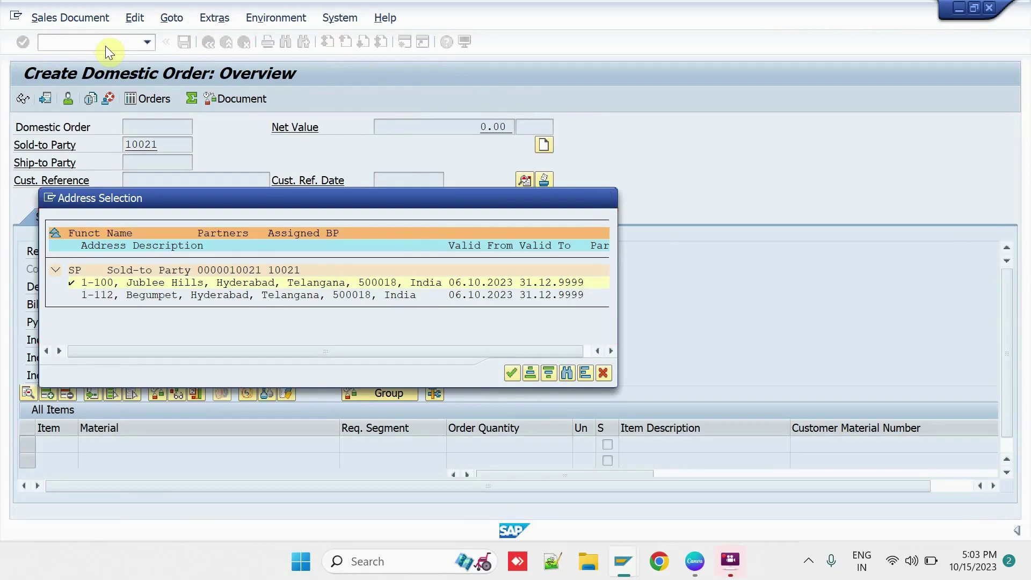
key("Return")
key("Down")
key("Return")
key("Return")
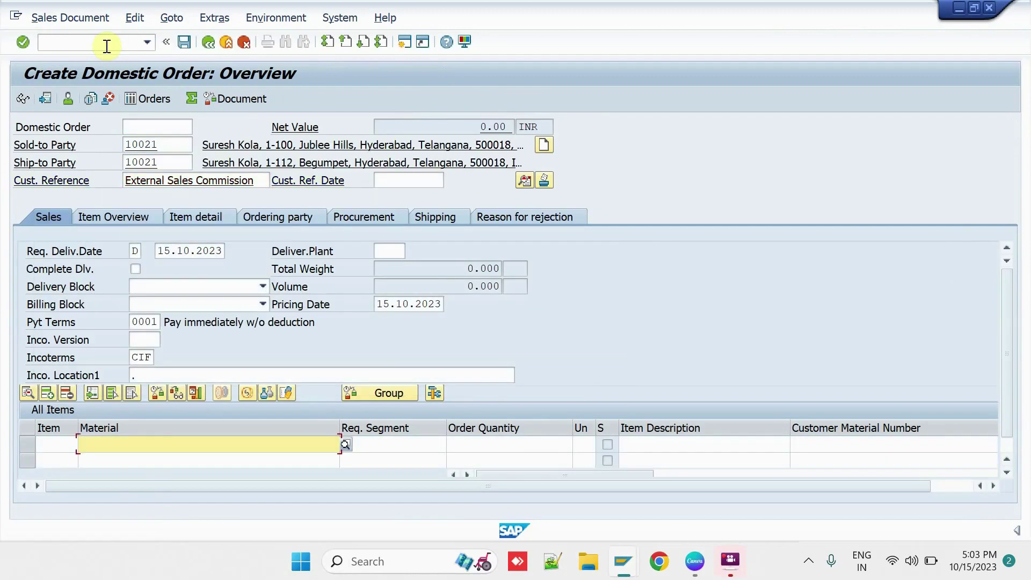
Check the order header partners for the external agent entry
left_click(525, 181)
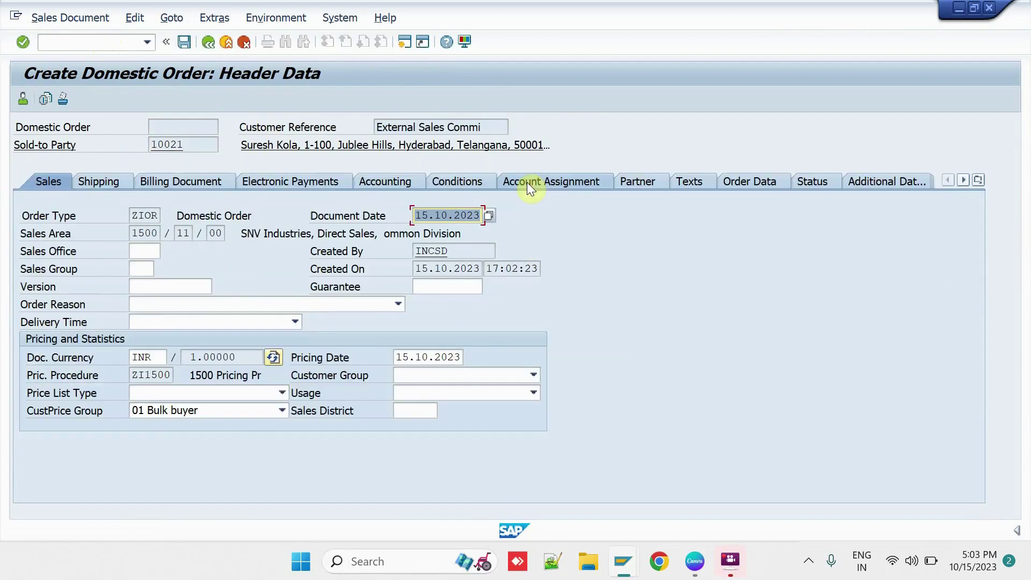
left_click(625, 181)
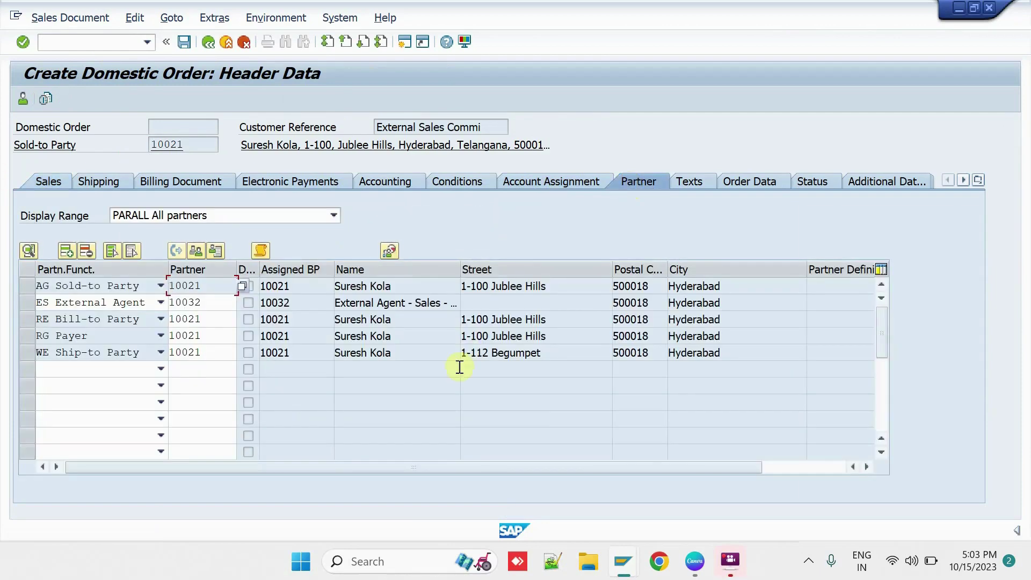
left_click(311, 309)
Add material SK-WRDRB with quantity 1 to the order
left_click(209, 43)
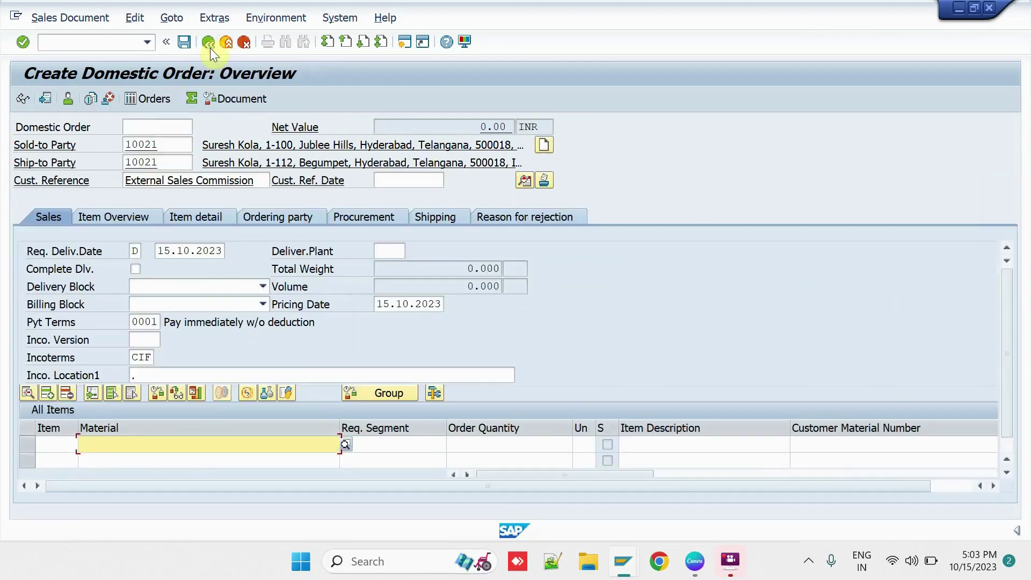
key("Down")
key("Down")
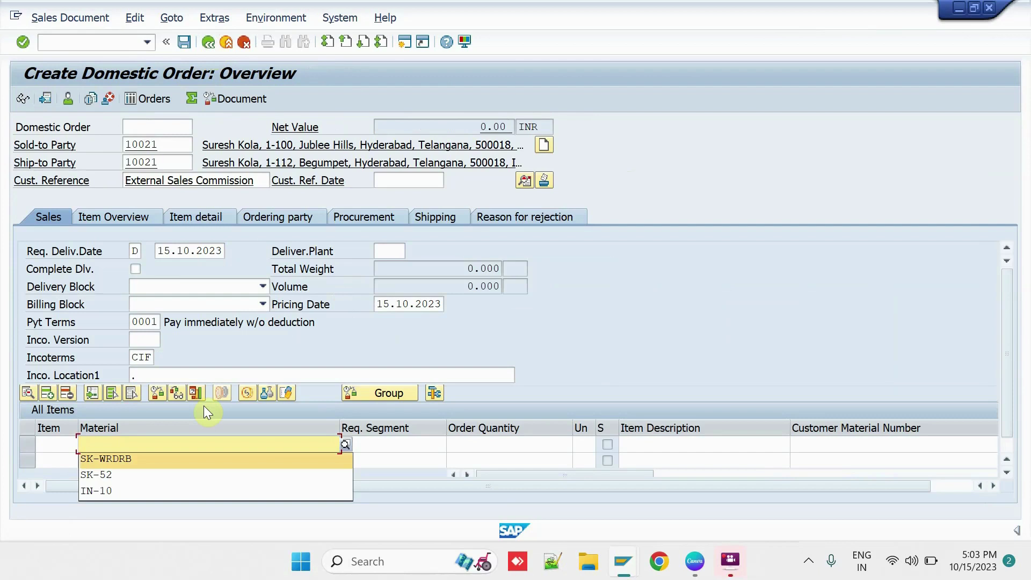
key("Return")
key("Tab")
key("Tab")
type("1")
key("Return")
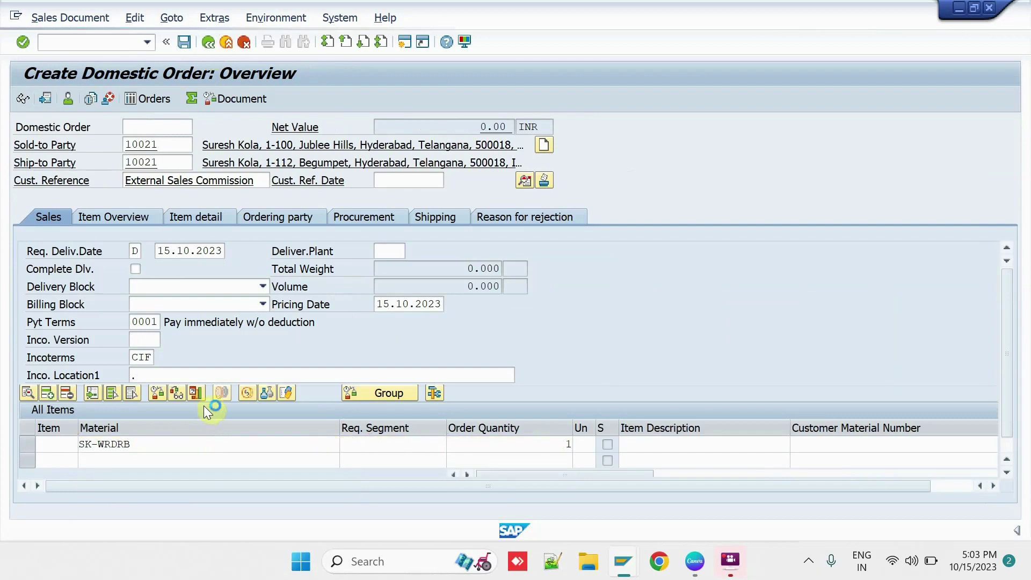
Save the order and create its delivery with picked quantity 1, then post goods issue
left_click(75, 18)
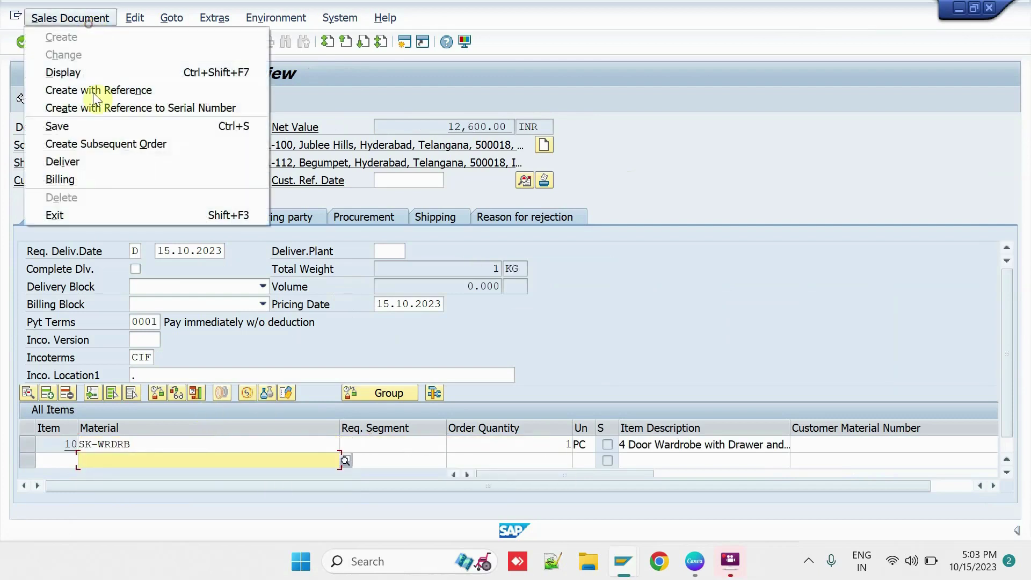
left_click(94, 162)
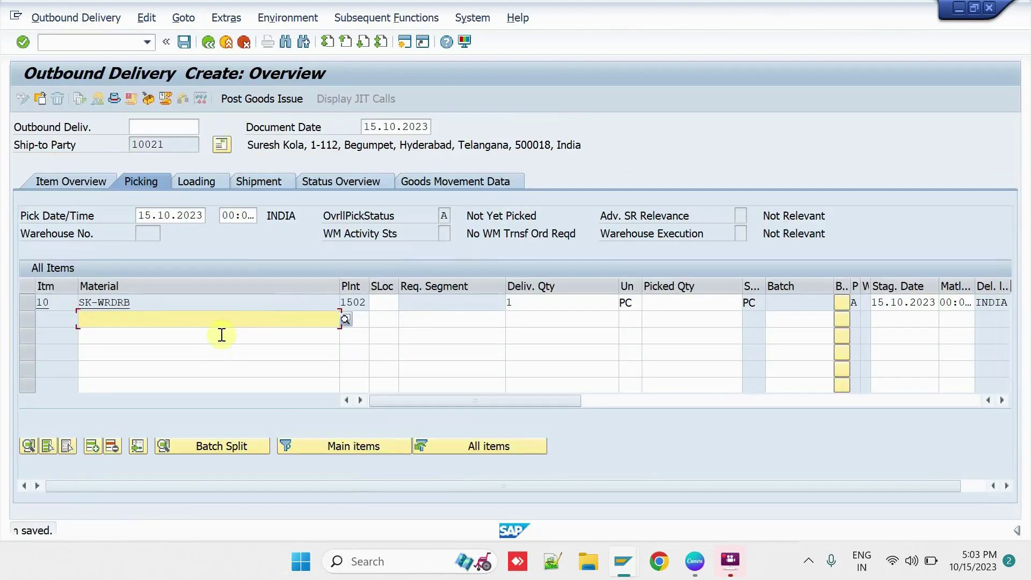
key("Tab")
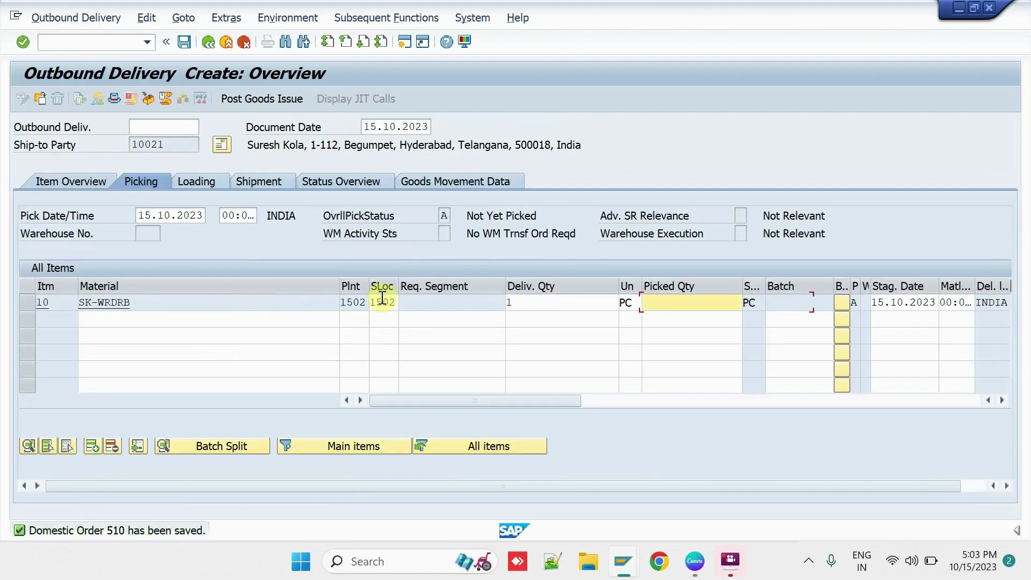
type("1")
key("Return")
left_click(276, 102)
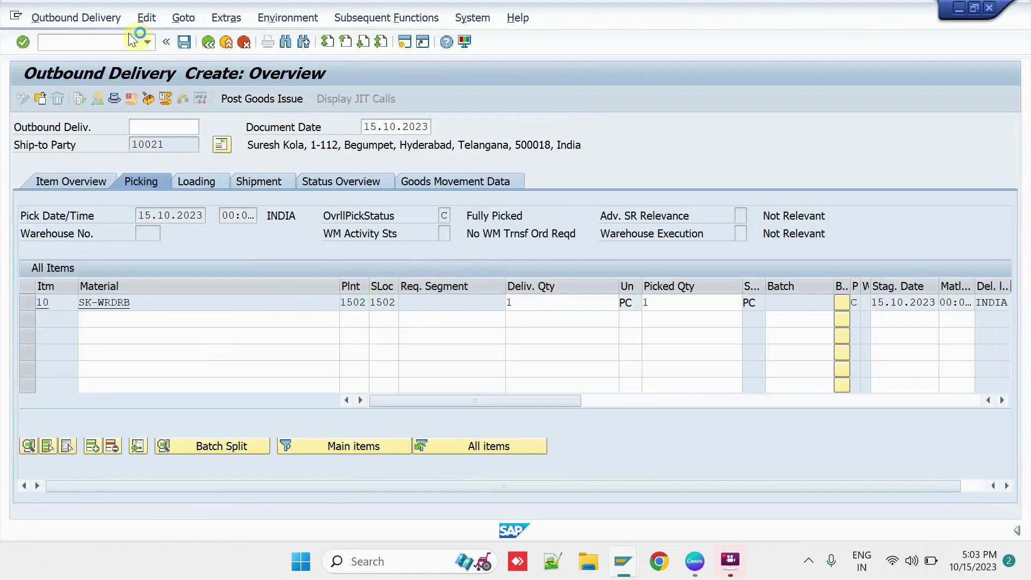
left_click(108, 45)
Bill the delivery in VF01, save the 12,600.00 INR F2 invoice, and return to the main menu
type("/nvf01")
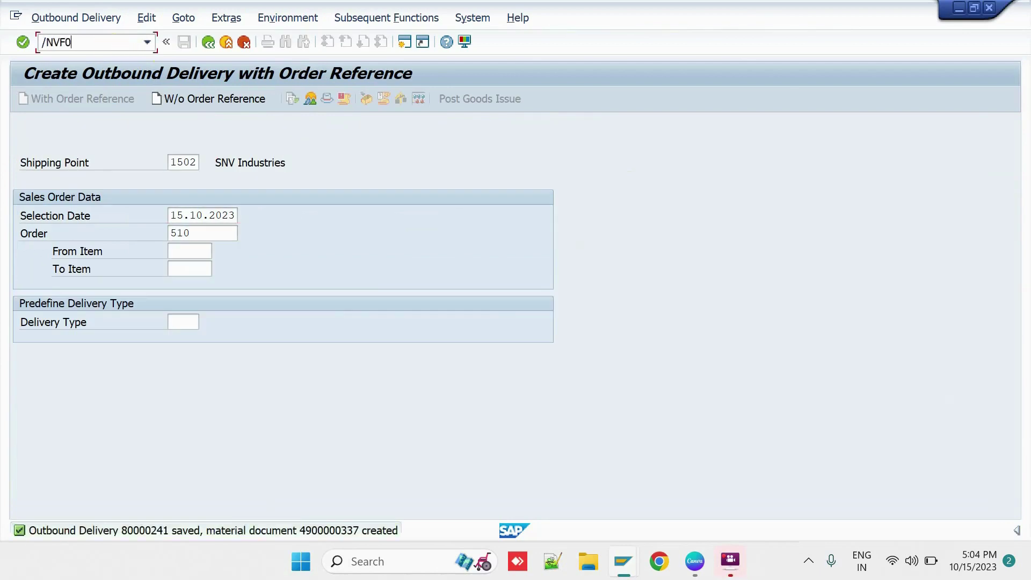
key("Return")
key("Return")
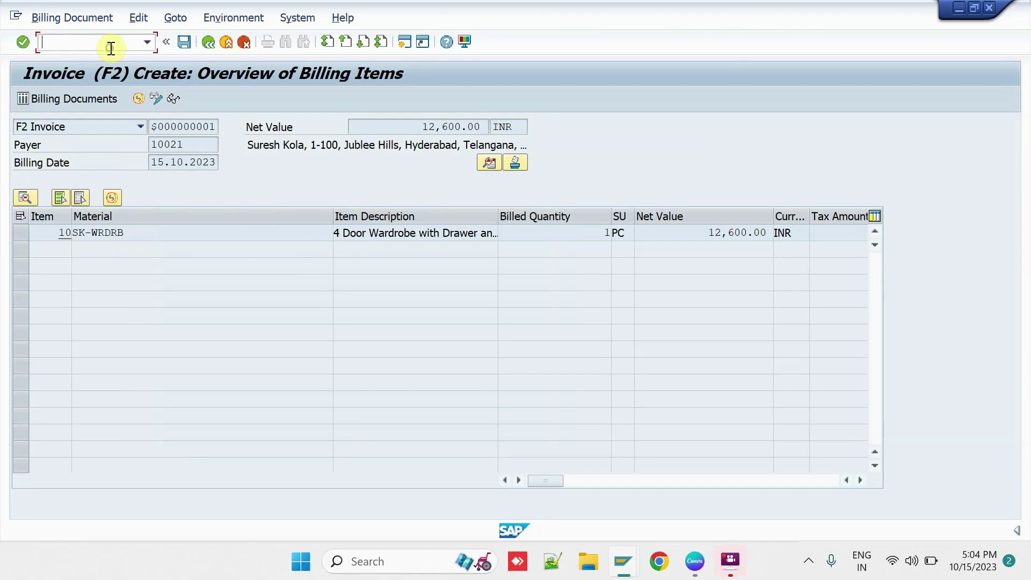
left_click(184, 43)
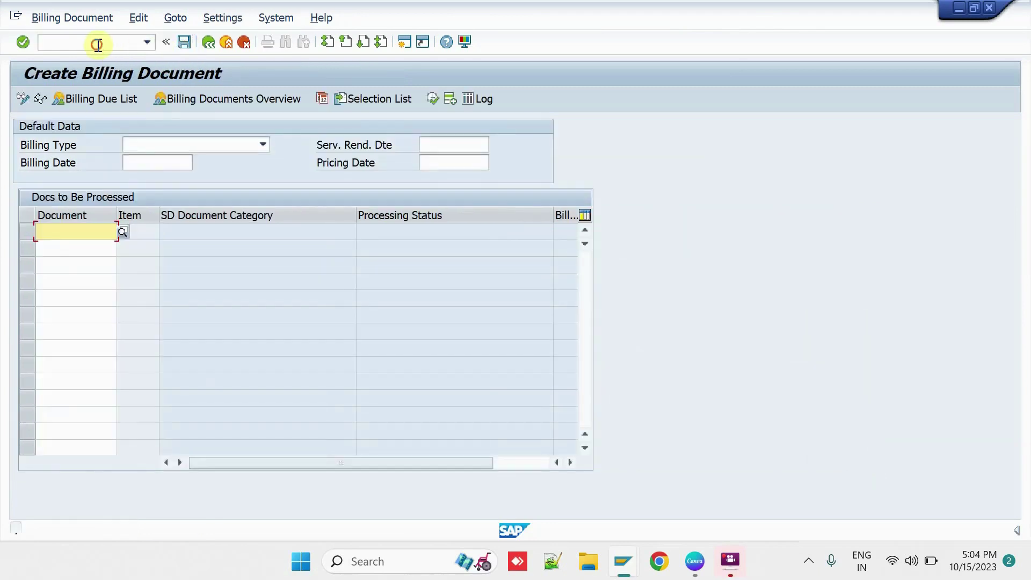
key("F3")
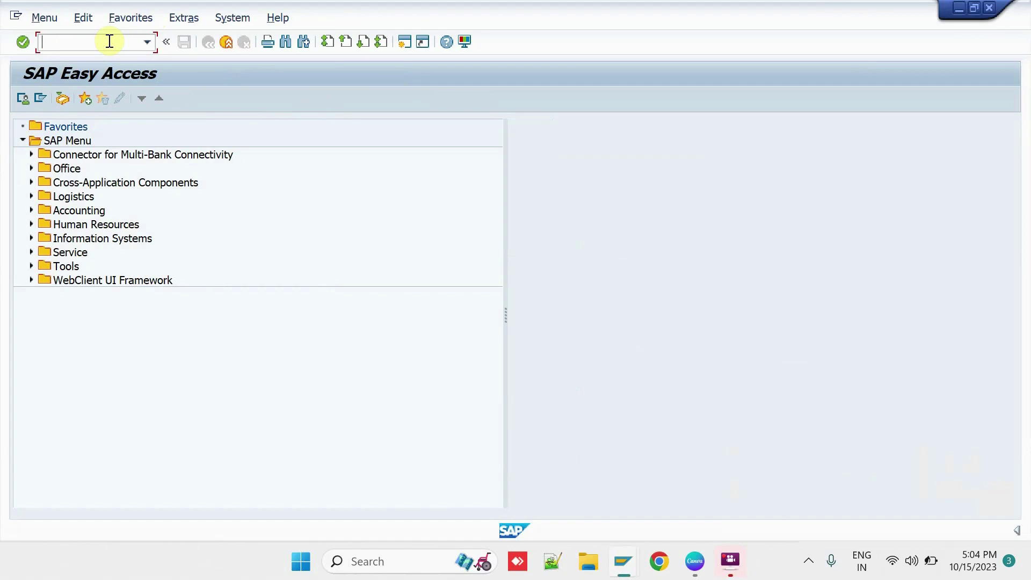
type("WB2R_SBUSVOU")
Run the business volume report for contract 69 and widen the column to read 113,400.00 INR
key("Return")
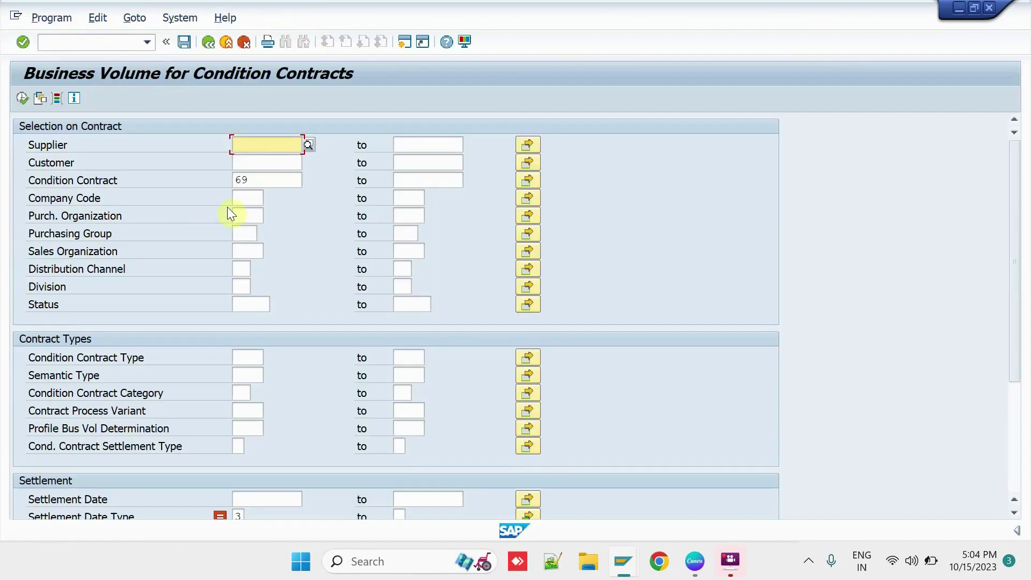
left_click(273, 176)
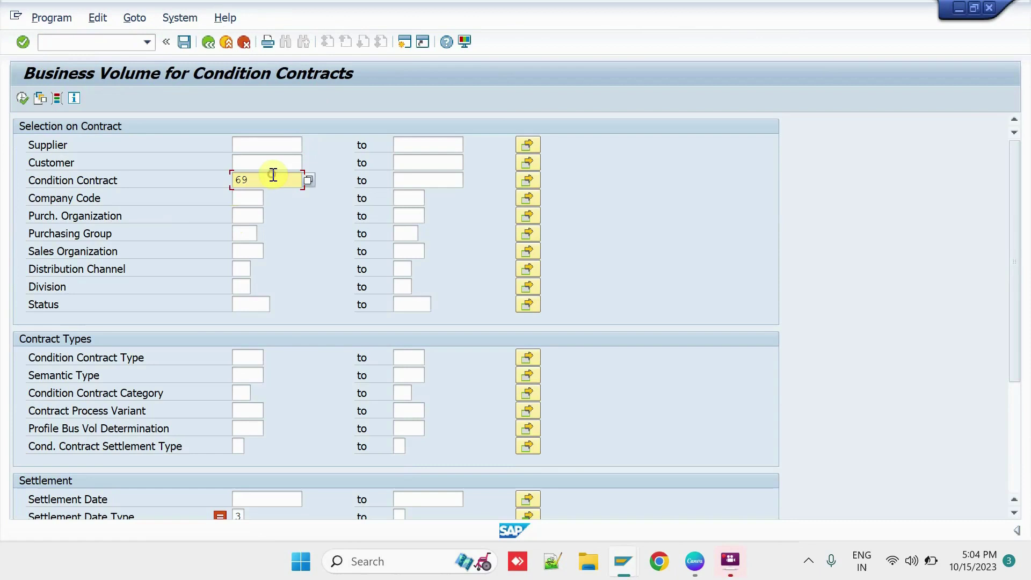
left_click(21, 99)
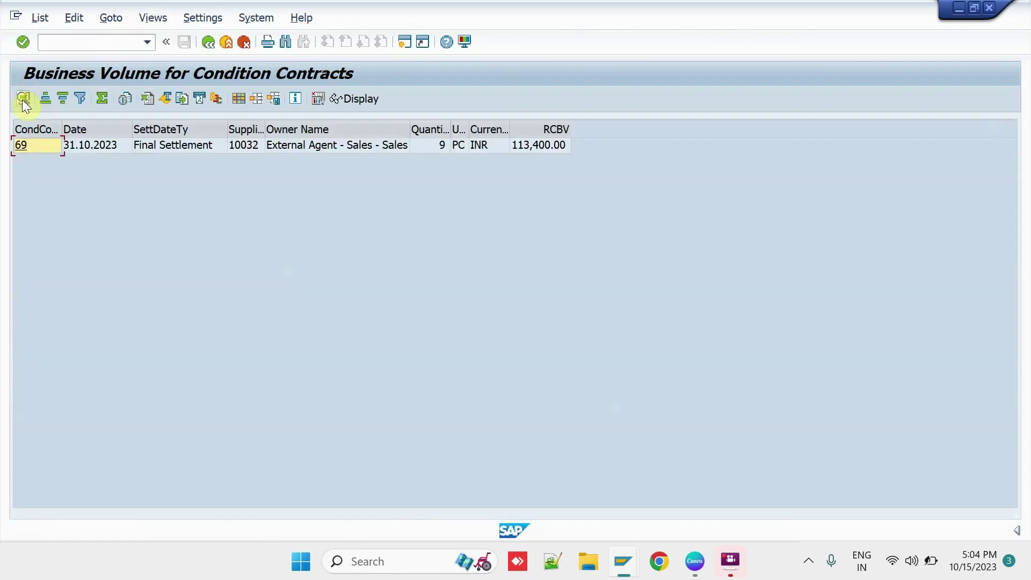
left_click(539, 146)
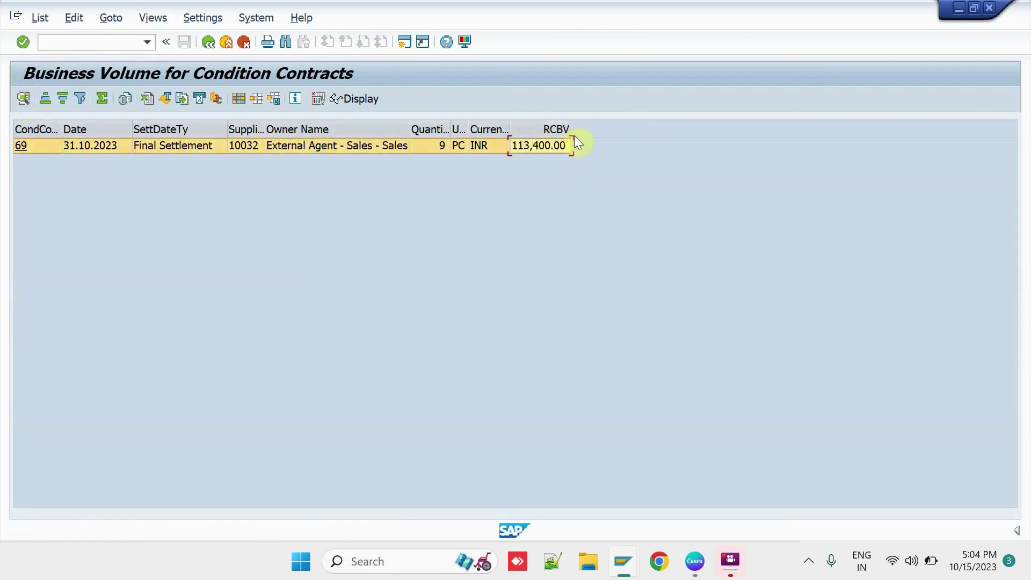
left_click_drag(572, 128, 638, 129)
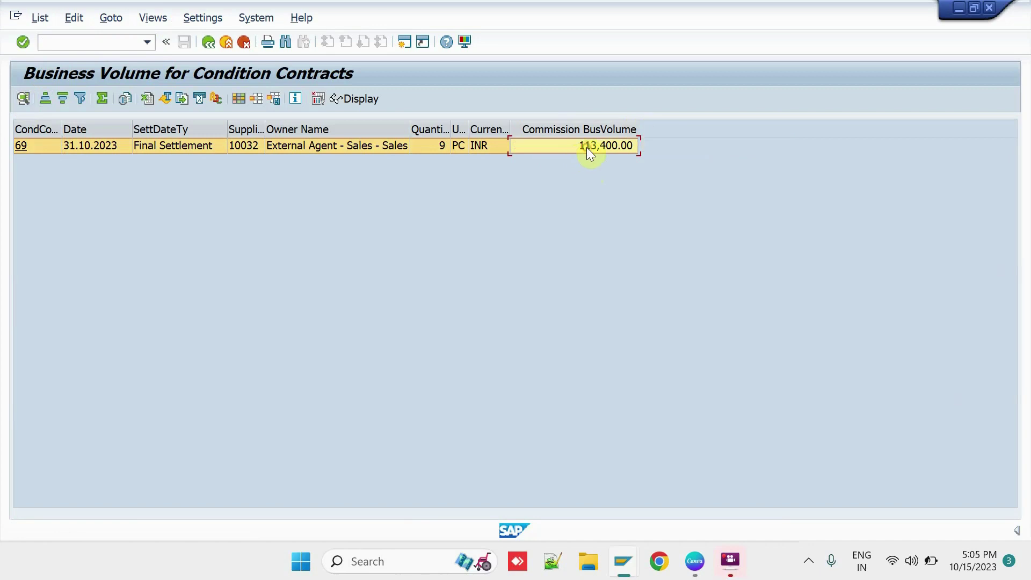
left_click(72, 42)
Open settlement of supplier condition contracts with transaction WB2R_SC
type("/N")
key("Return")
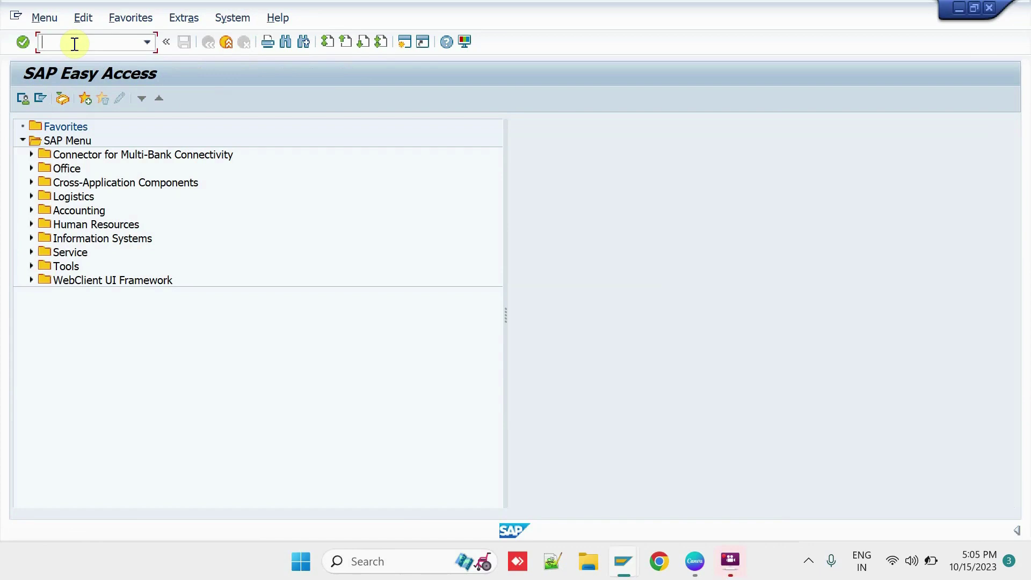
type("WB2R_SC")
key("Return")
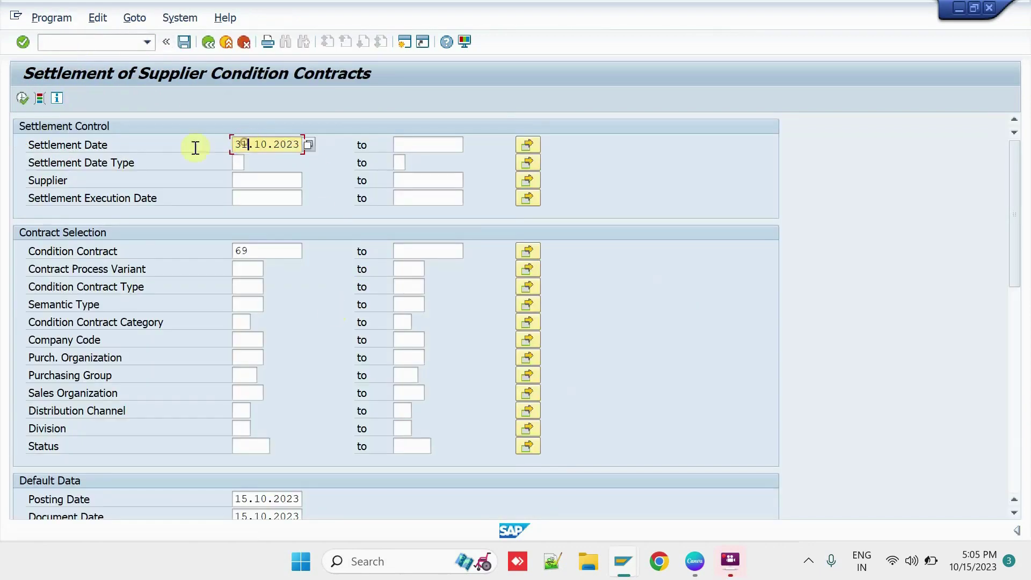
Verify contract 69 and the posting and document dates, then execute as 'X Check Run'
left_click(270, 247)
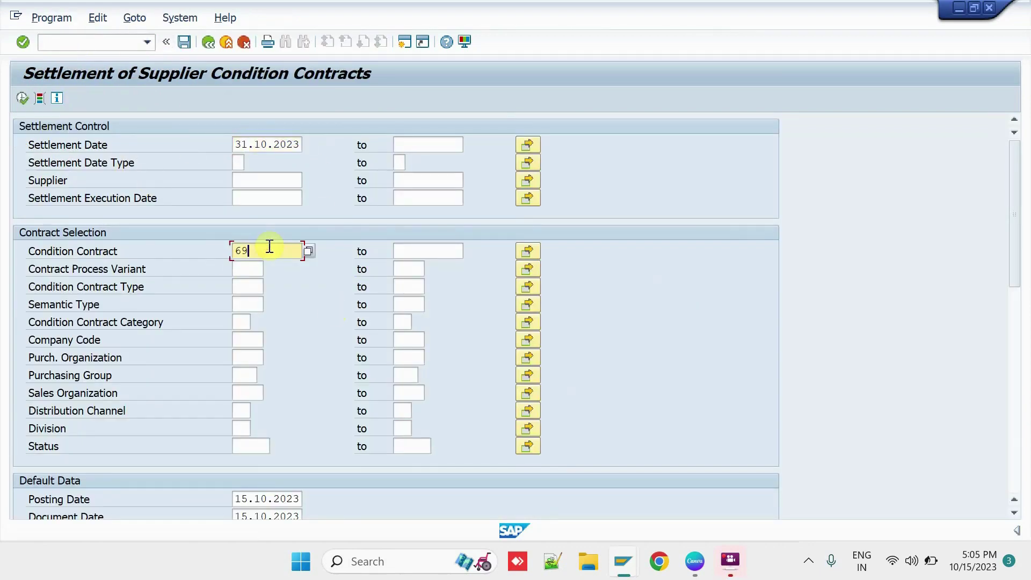
left_click_drag(1017, 195, 1027, 347)
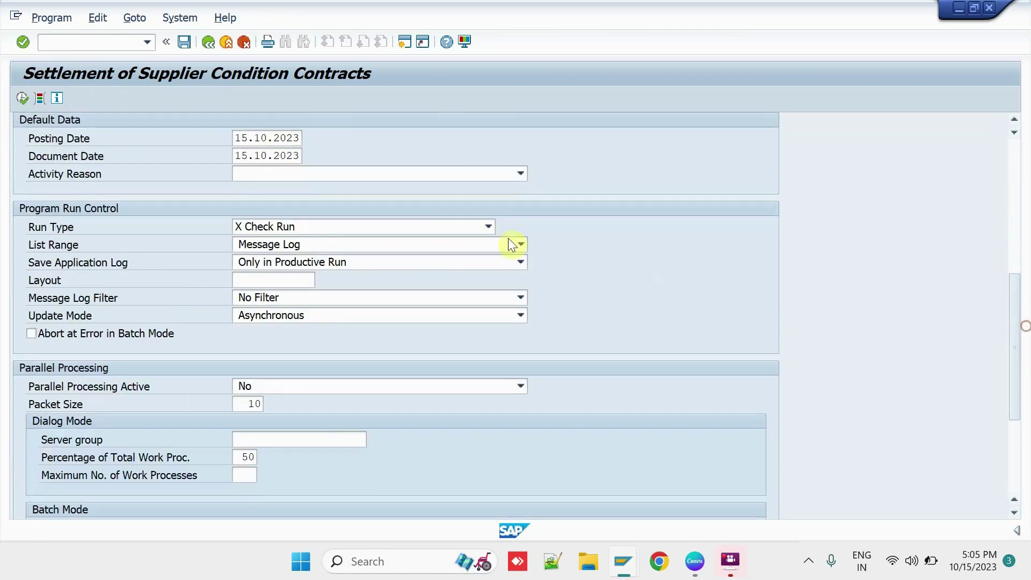
left_click(240, 138)
left_click(249, 156)
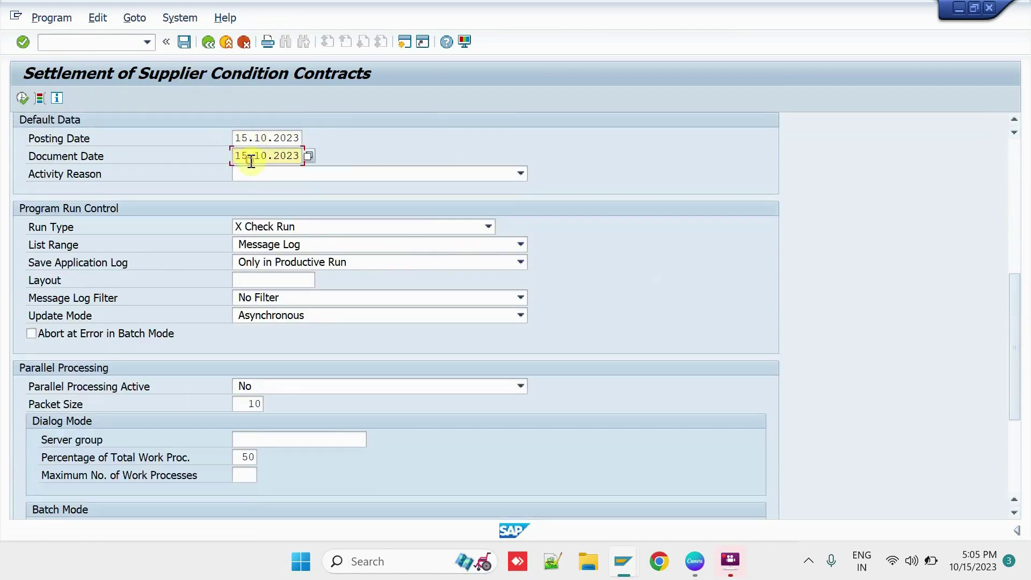
left_click(49, 232)
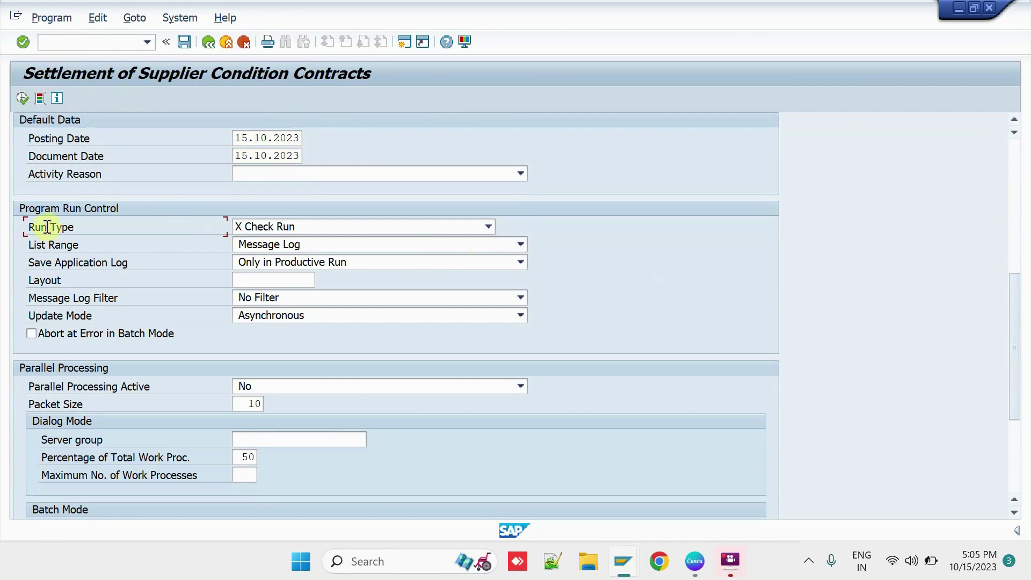
left_click(23, 100)
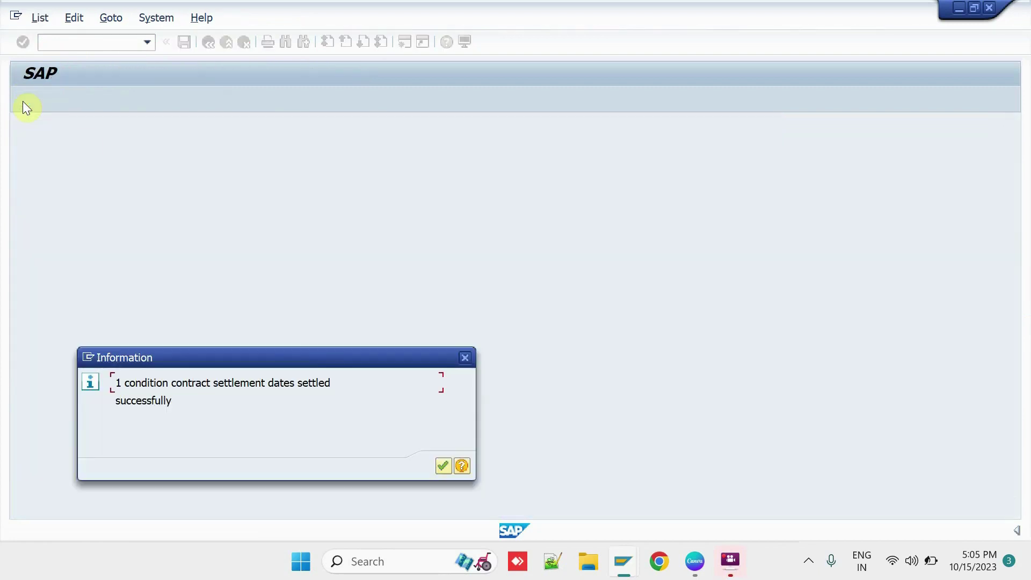
Dismiss the check-run success popup and go back to the settlement selection screen
left_click_drag(299, 363, 375, 200)
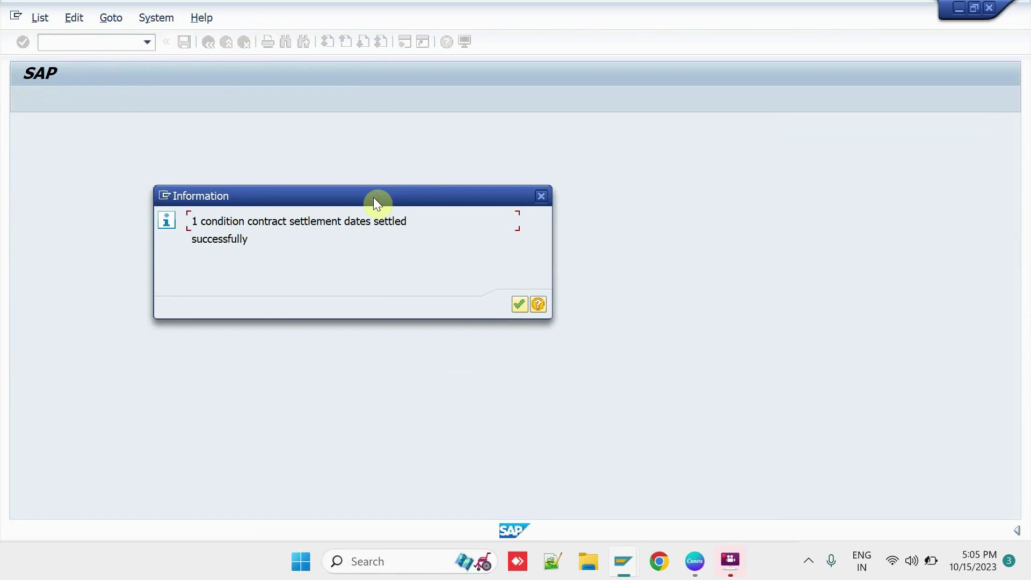
left_click(518, 305)
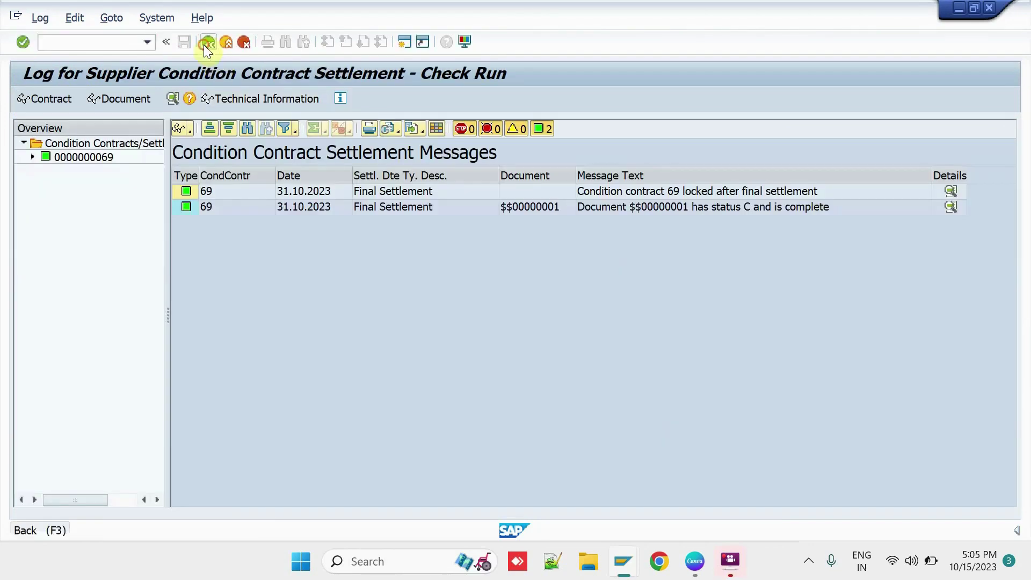
left_click(208, 42)
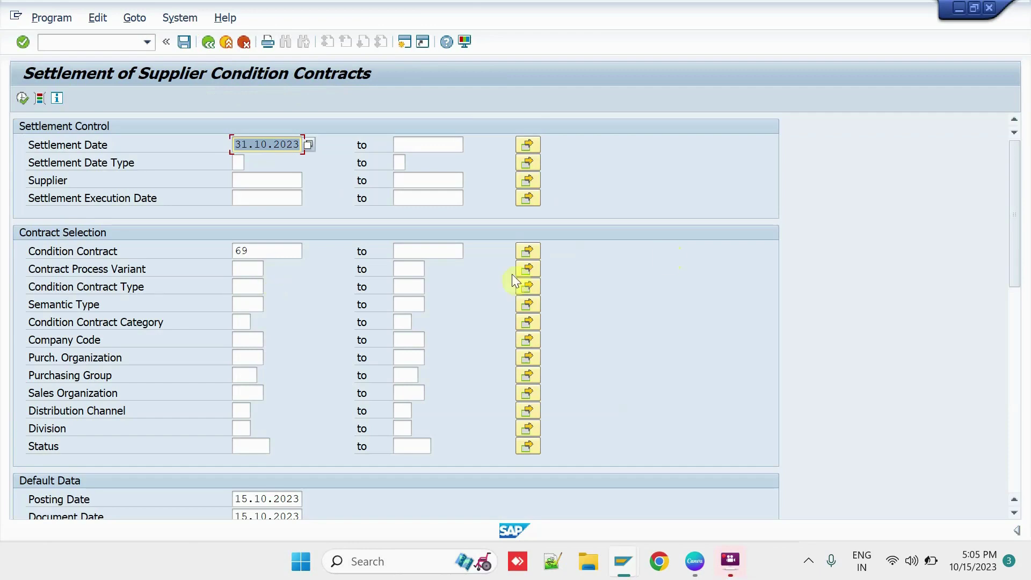
Set Run Type to Live Run, execute the settlement, and show the live run log
left_click_drag(1016, 185, 1029, 325)
left_click(487, 193)
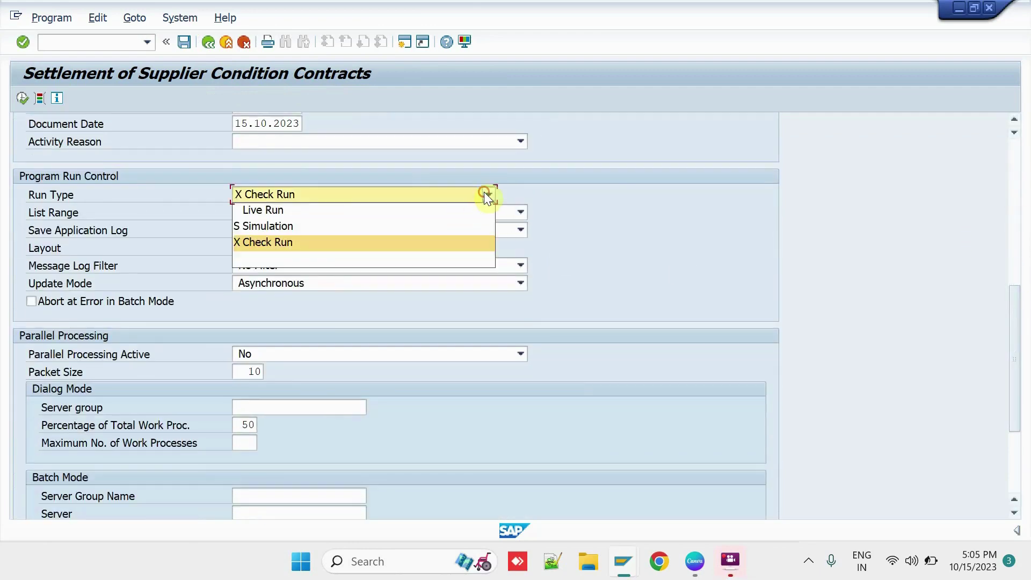
left_click(322, 215)
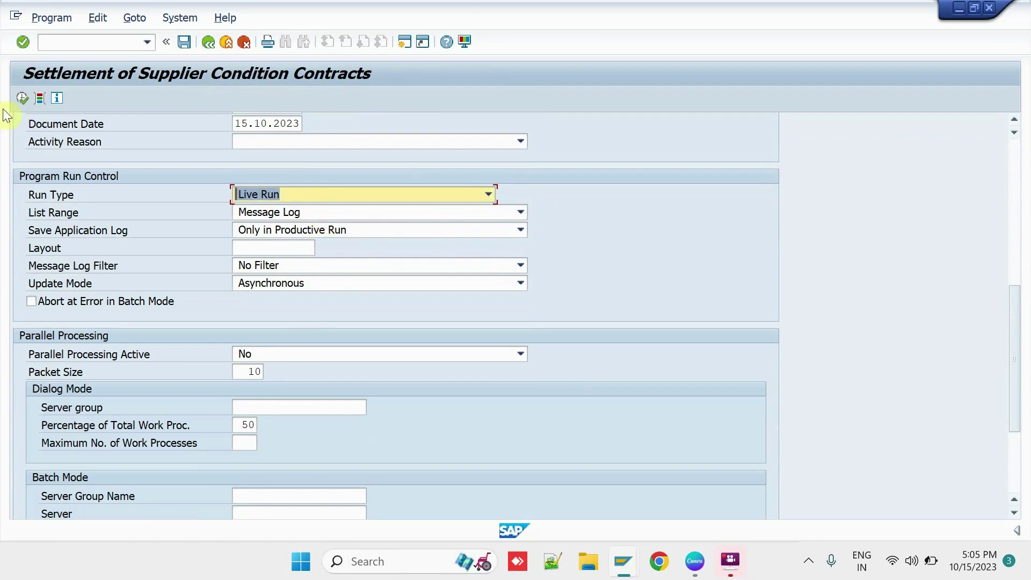
left_click(22, 98)
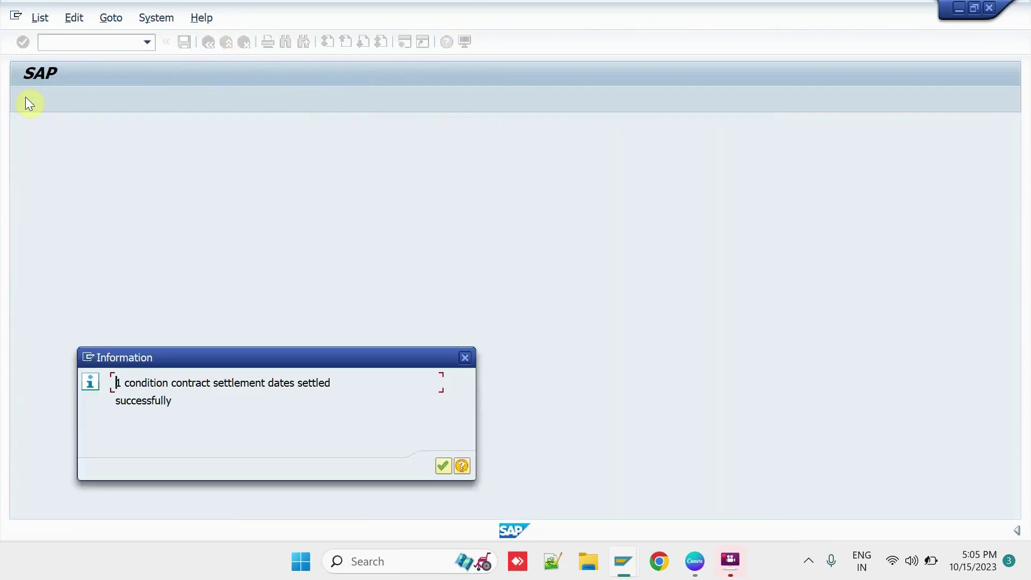
key("Return")
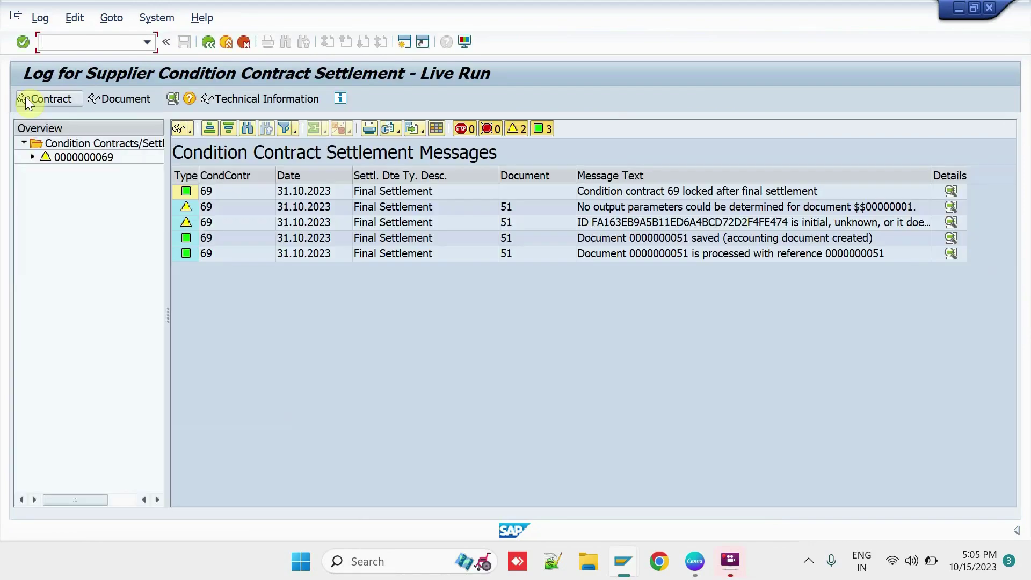
Open settlement document 51 from its message row and show item 1's supplier pricing elements
left_click(186, 255)
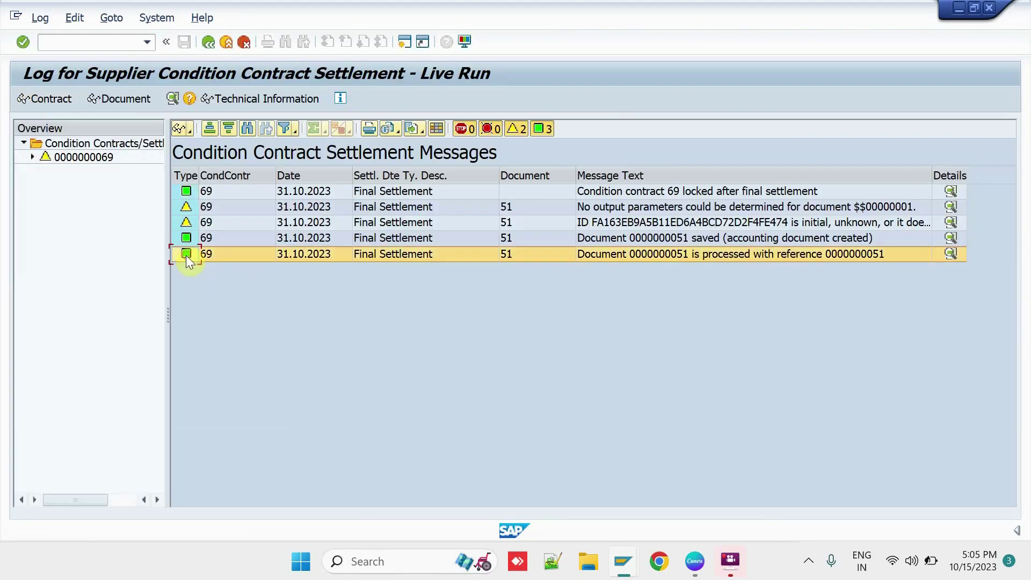
left_click(134, 98)
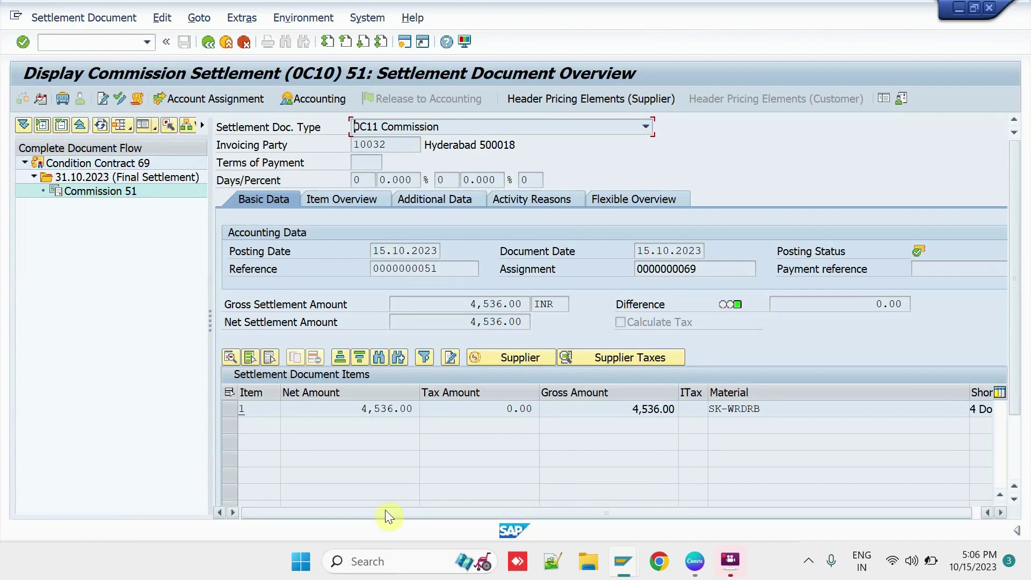
left_click(231, 410)
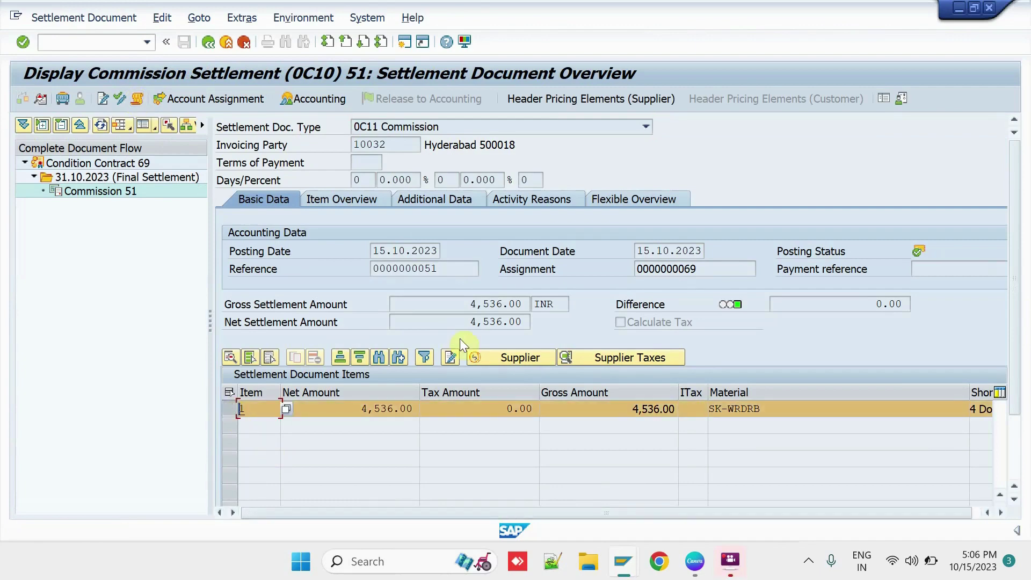
left_click(514, 359)
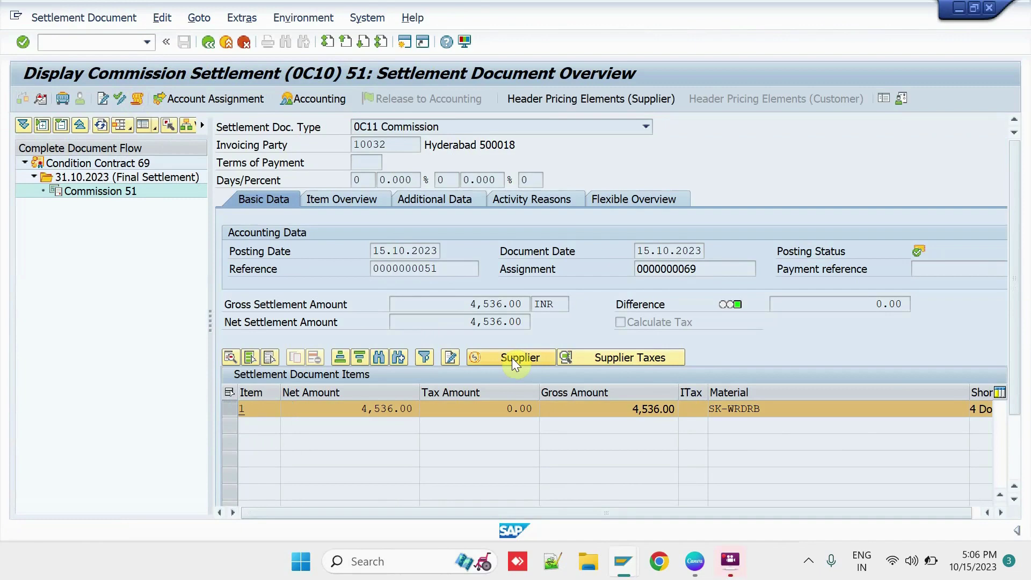
left_click(513, 360)
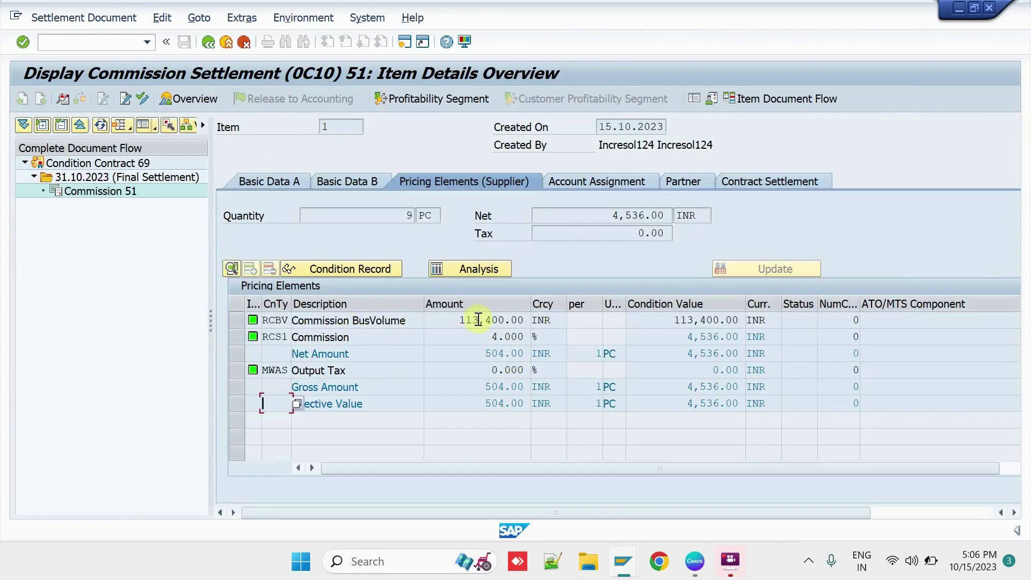
Check the 113,400.00 base, 4% rate and 4,536.00 commission value, then go back to the overview
left_click(454, 322)
left_click_drag(454, 321, 539, 321)
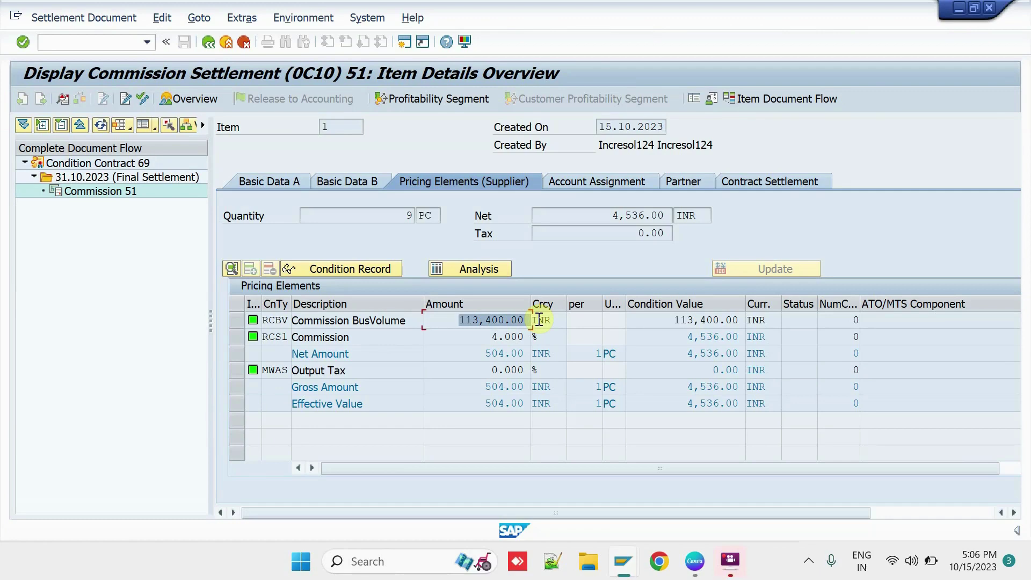
left_click(466, 335)
left_click_drag(486, 335, 525, 336)
left_click(462, 336)
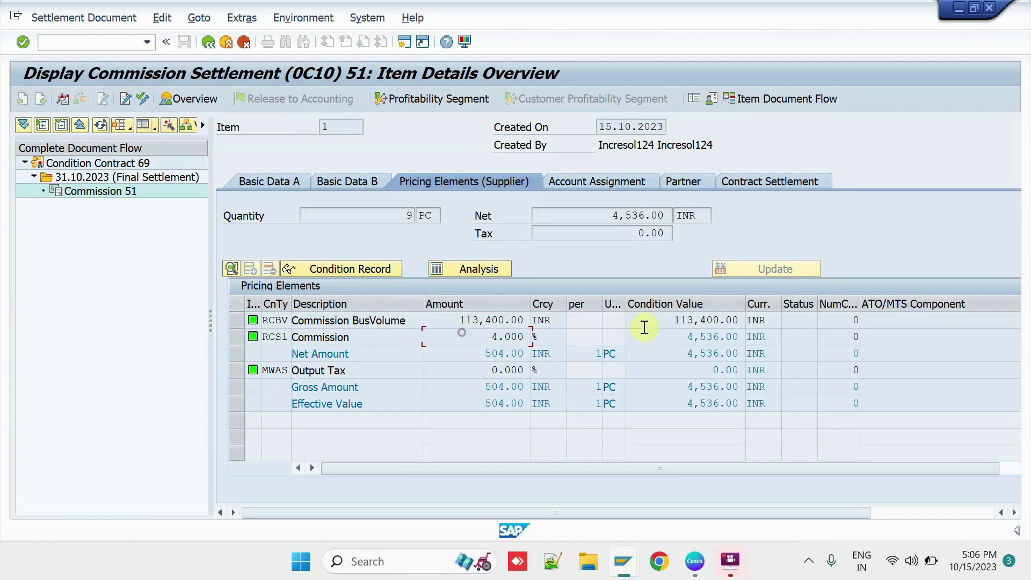
left_click_drag(667, 321, 789, 302)
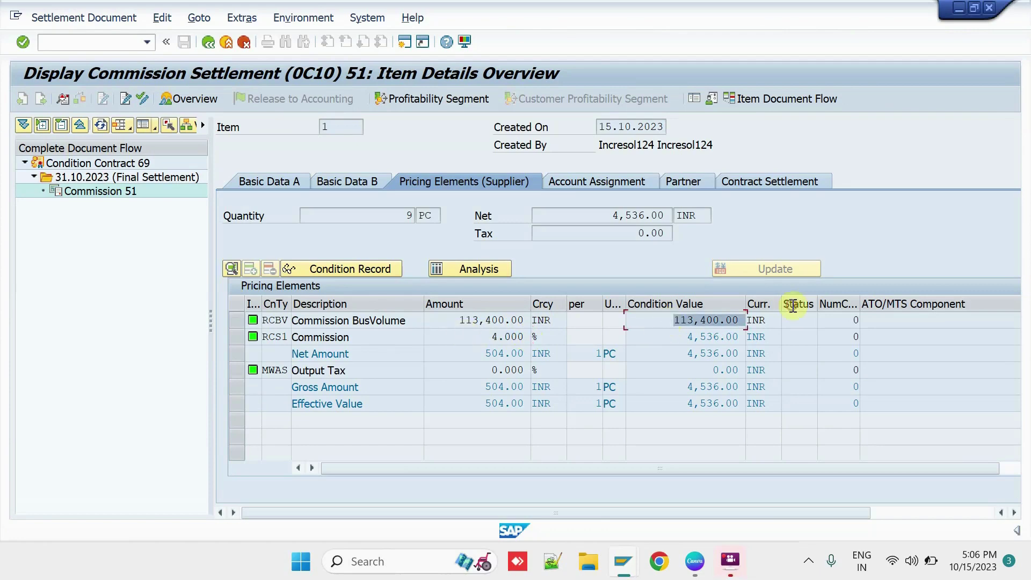
left_click(678, 333)
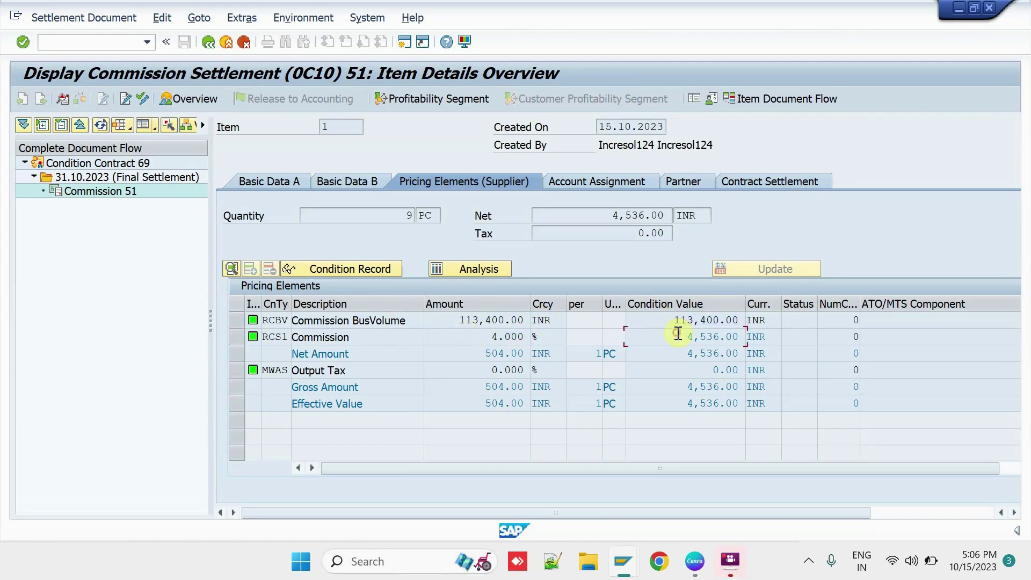
left_click_drag(678, 333, 740, 334)
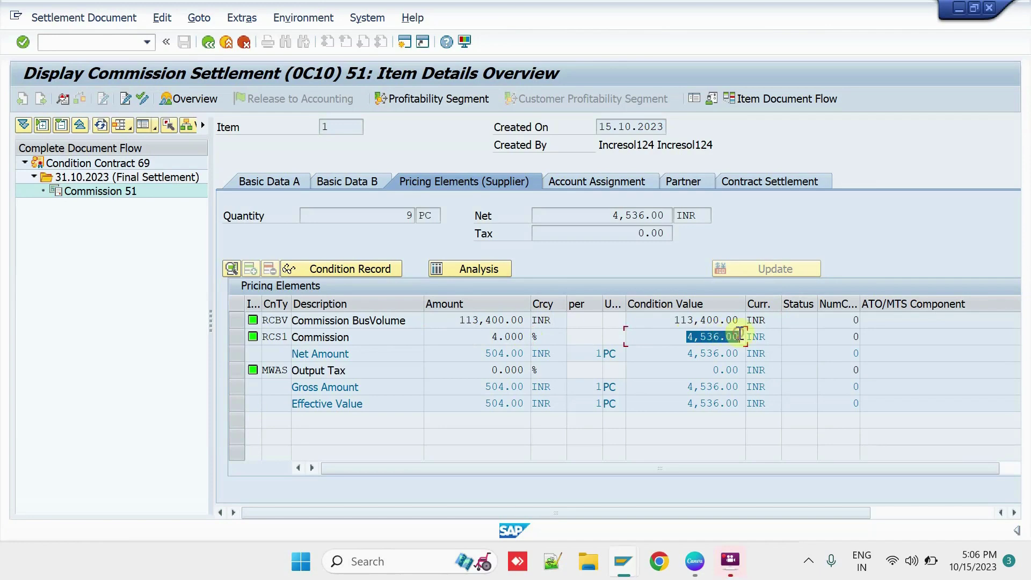
left_click(675, 338)
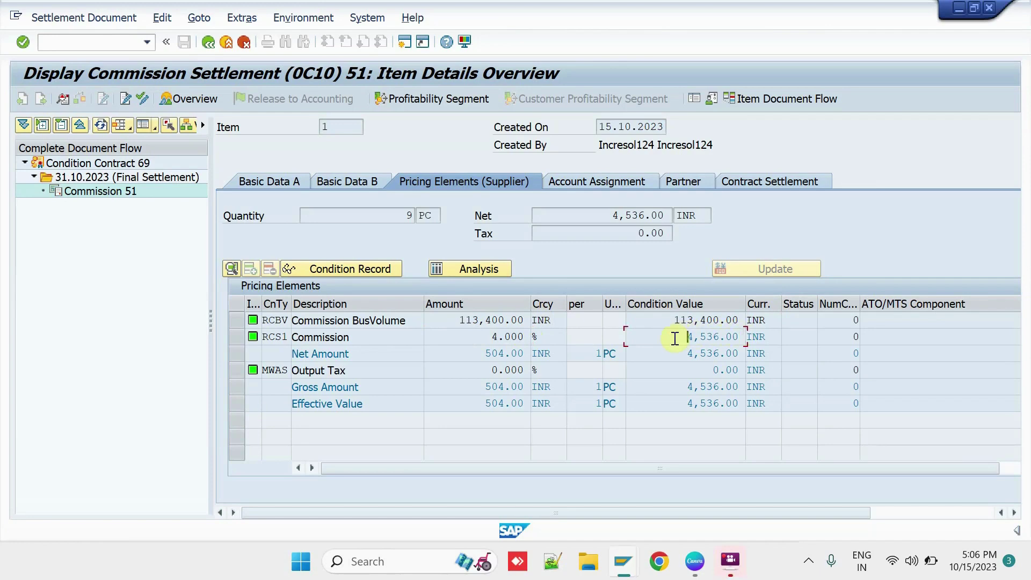
left_click(209, 45)
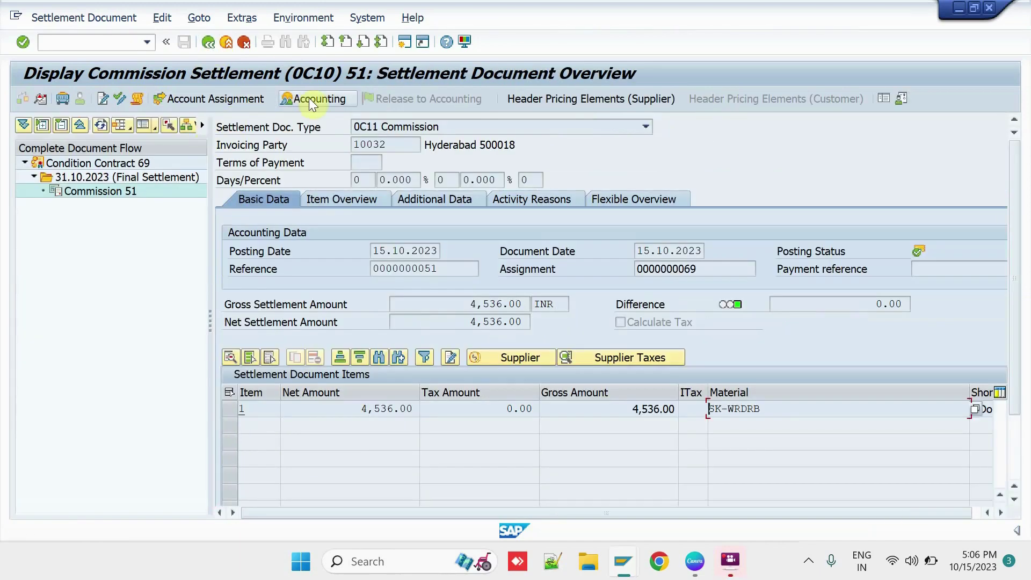
left_click(321, 96)
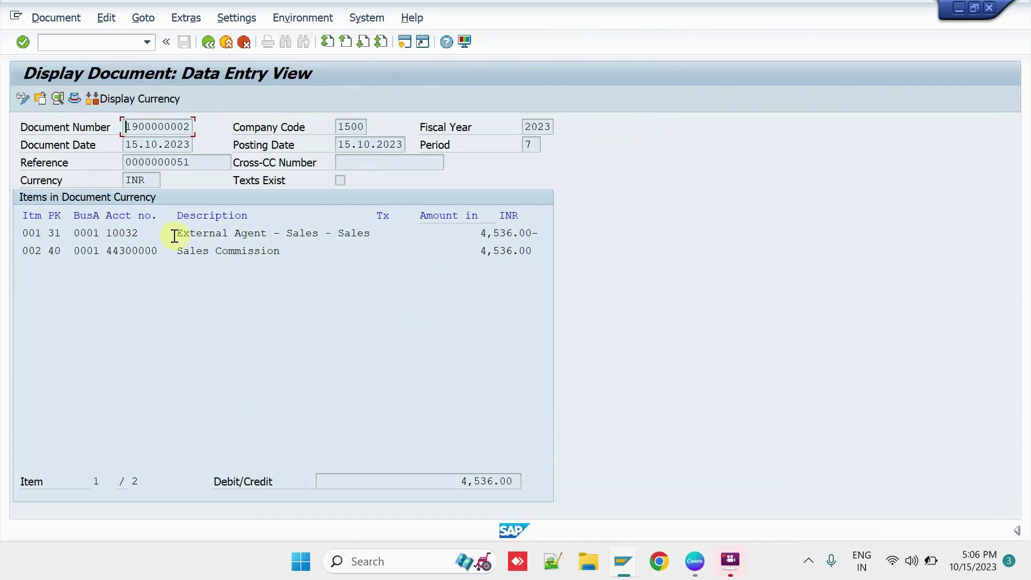
left_click_drag(174, 237, 297, 253)
left_click(297, 253)
left_click_drag(177, 234, 549, 239)
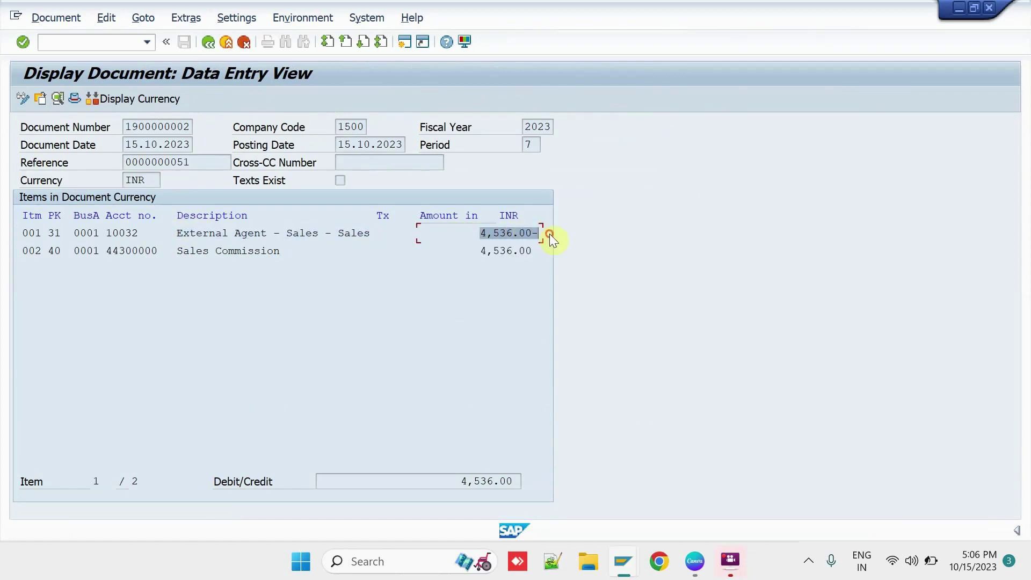
left_click(177, 250)
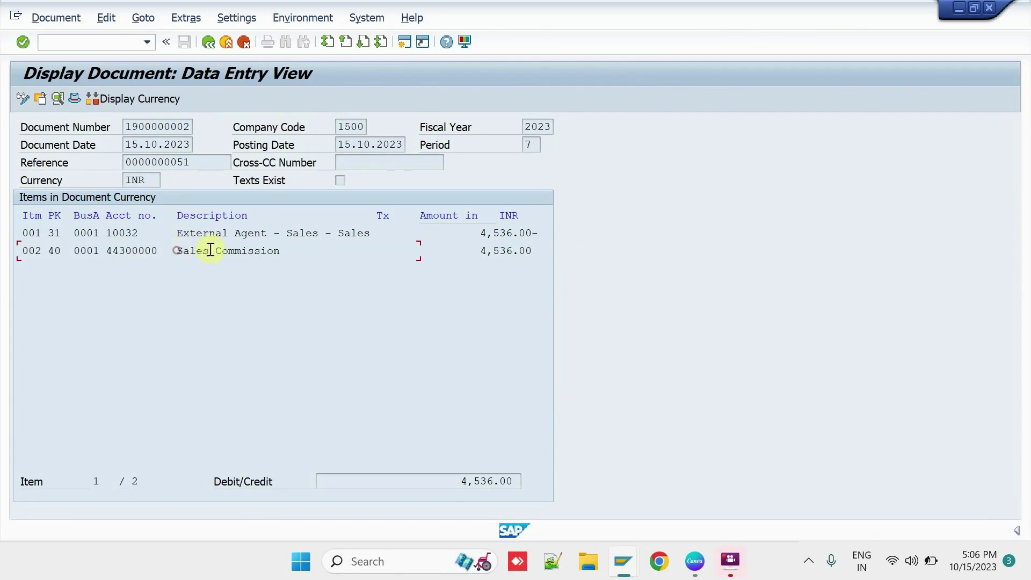
left_click_drag(210, 251, 288, 253)
left_click(288, 253)
left_click_drag(471, 250, 547, 251)
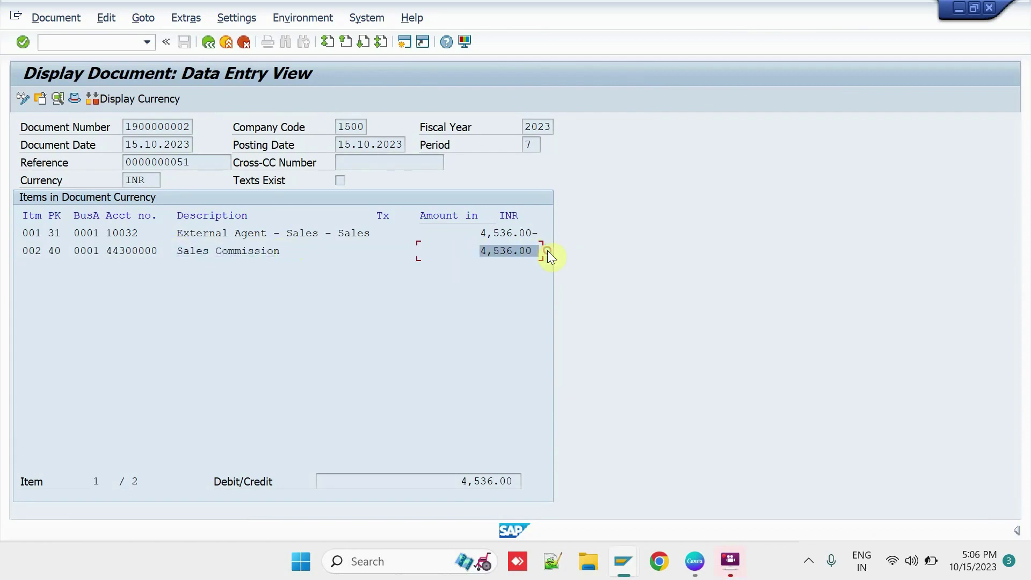